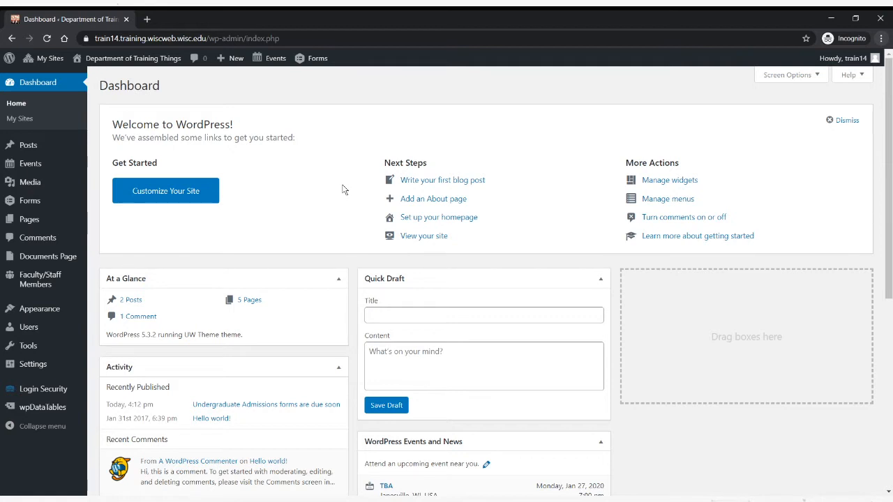
- Open the live Department of Training Things site in a separate tab and view its current homepage
mouse_move(129, 65)
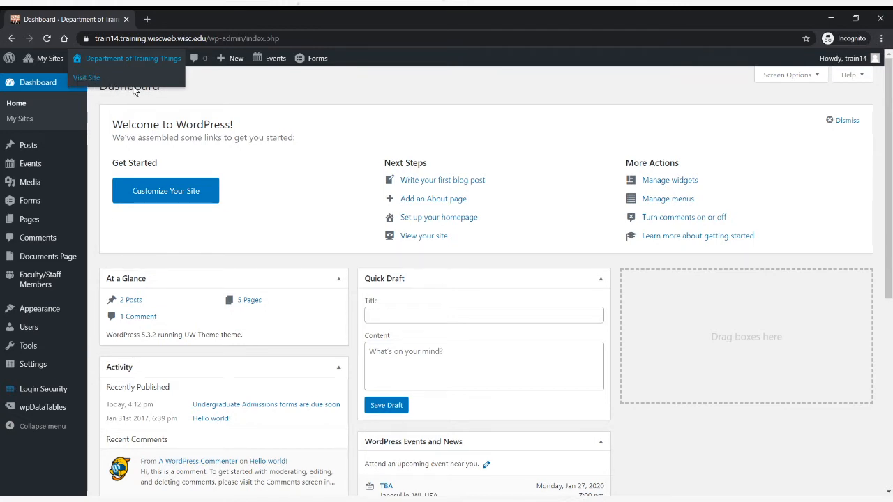
middle_click(86, 78)
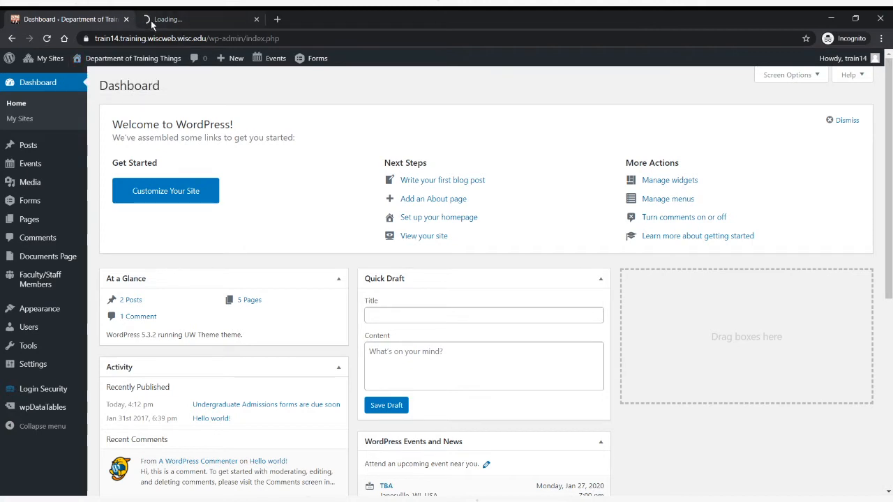
left_click(199, 21)
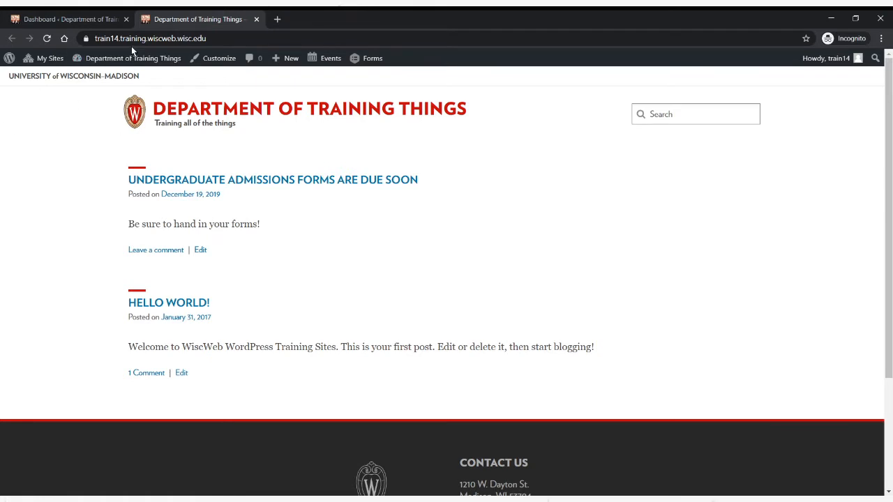
- Open the site's homepage settings in the Customizer from the dashboard and set the homepage to display a static page
left_click(76, 19)
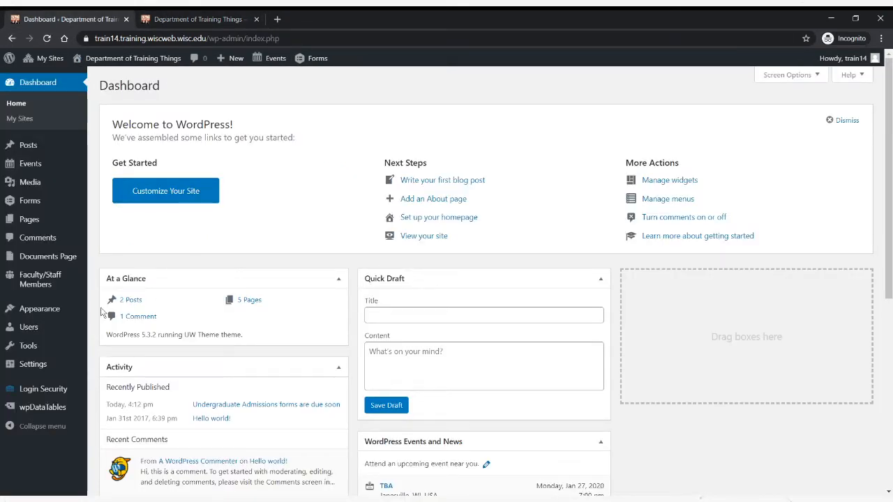
mouse_move(63, 311)
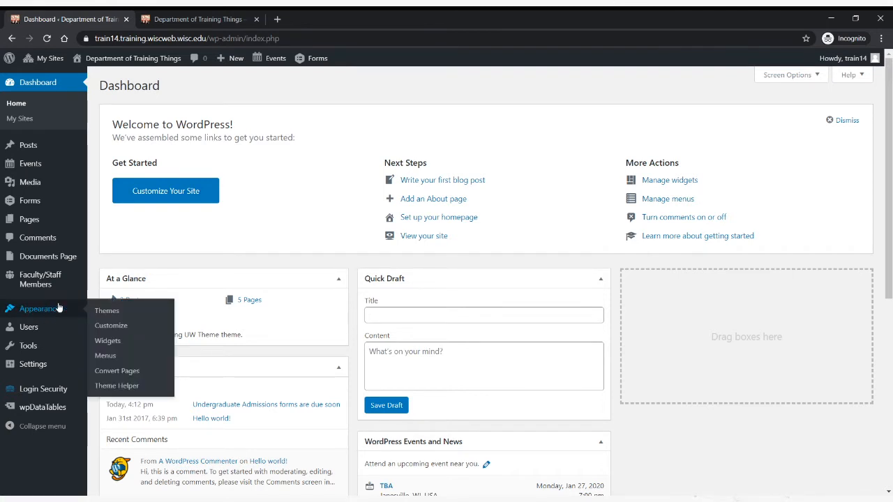
left_click(126, 328)
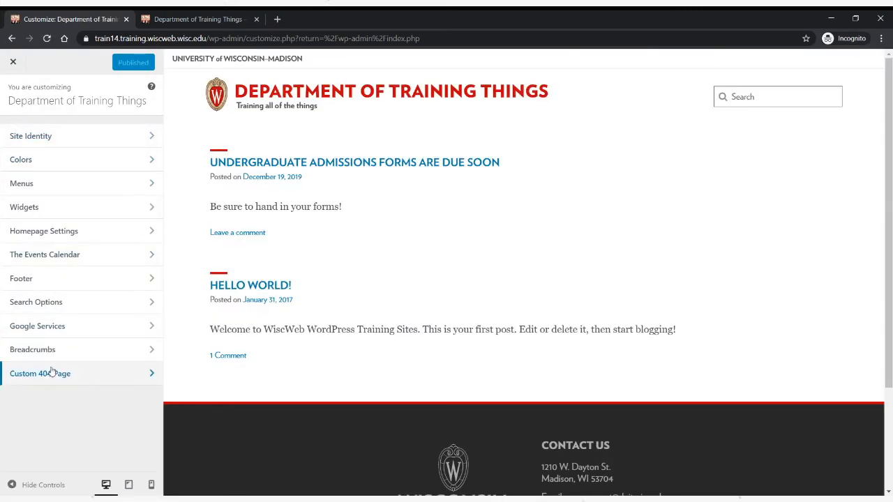
left_click(76, 232)
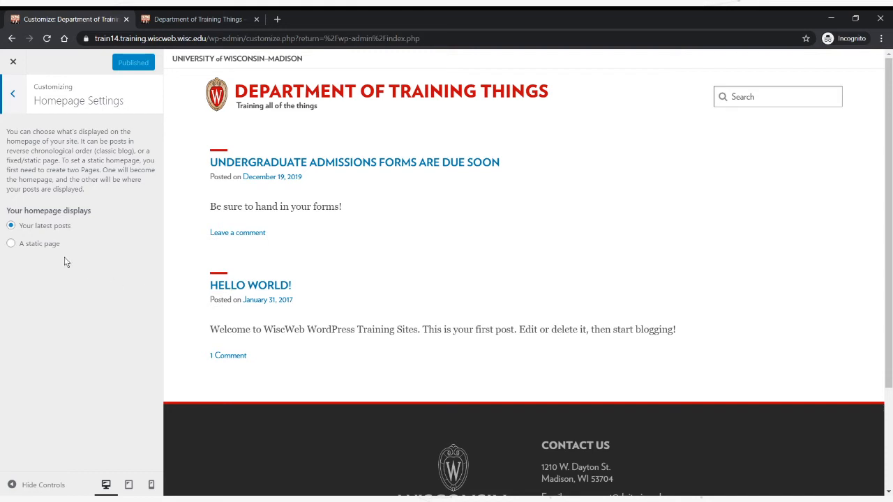
left_click(10, 244)
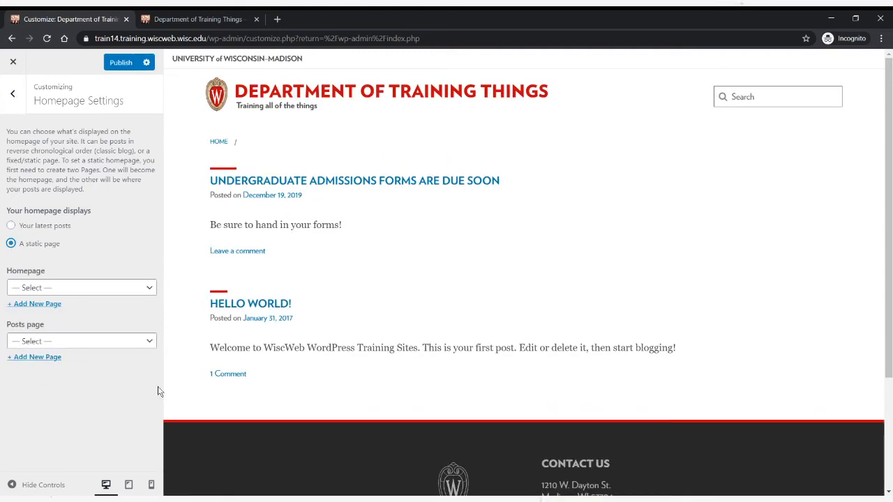
- Select Undergraduate Admissions as the static homepage and publish the change
left_click(149, 289)
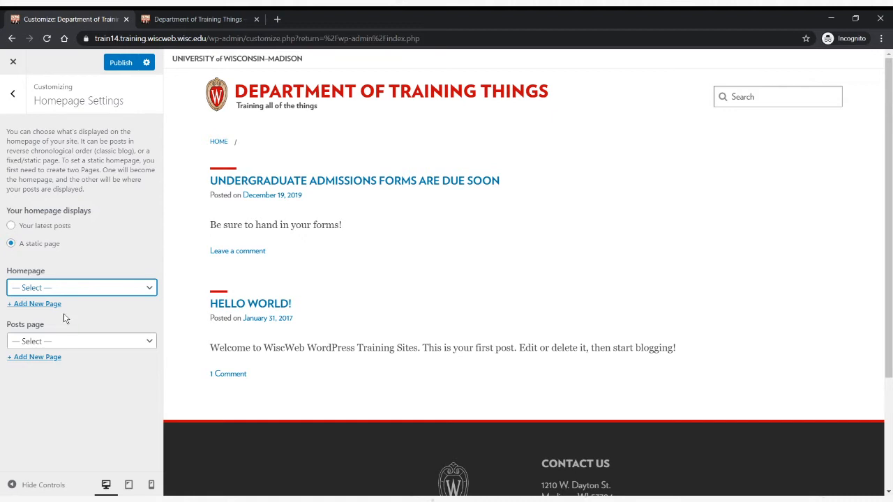
left_click(59, 395)
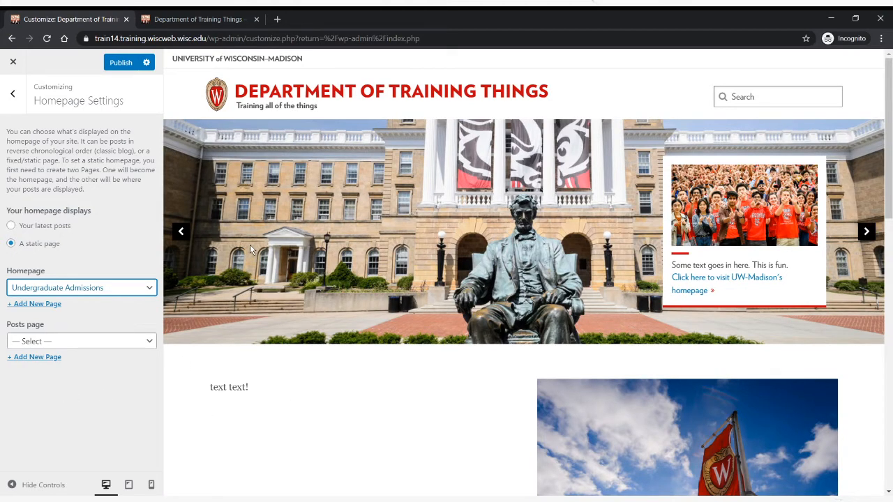
scroll(229, 255, "down", 2)
scroll(229, 255, "up", 2)
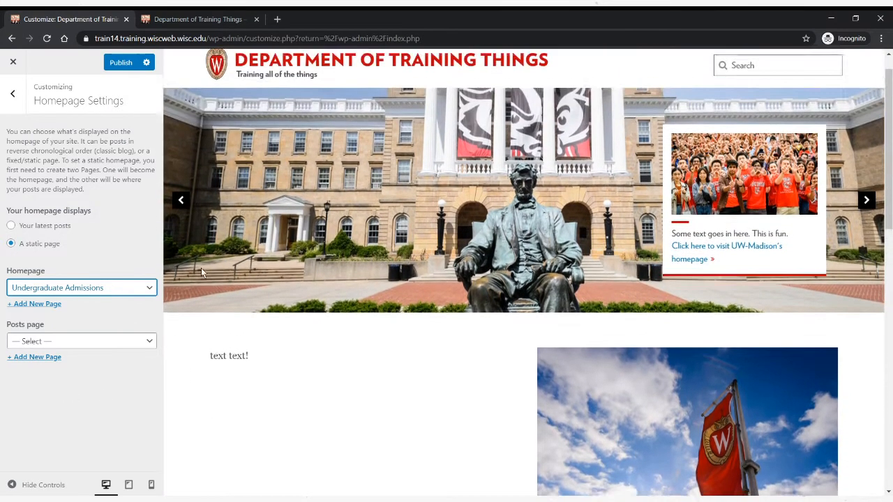
left_click(127, 64)
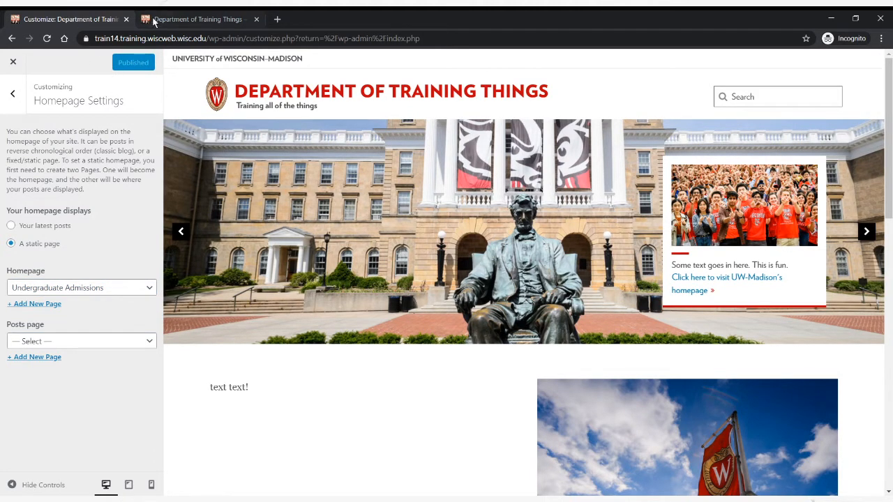
- Reload the live site's homepage and look through its new content
left_click(180, 20)
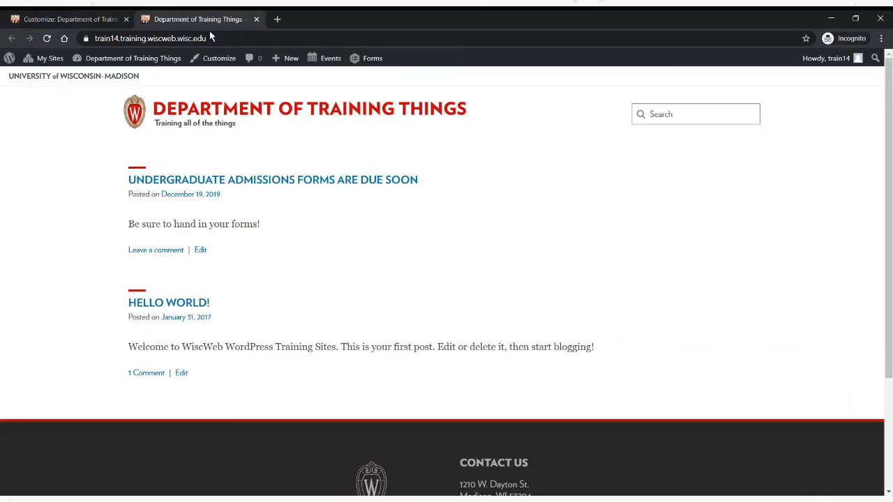
left_click(294, 110)
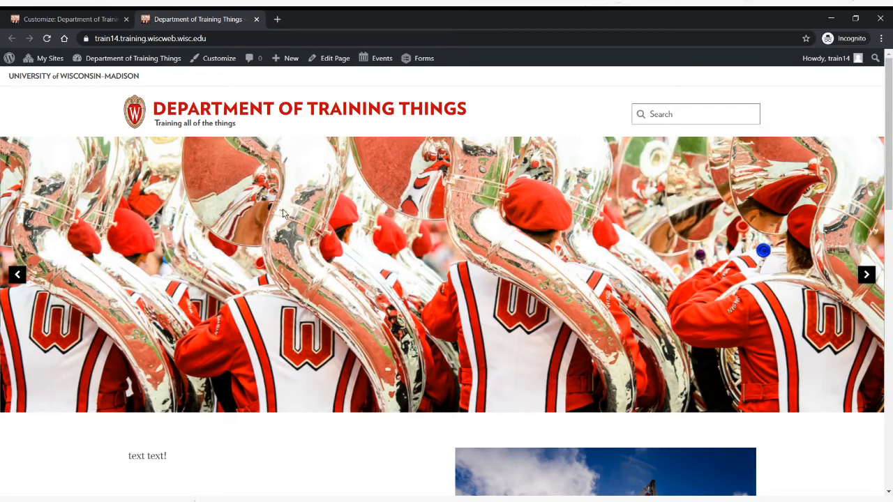
scroll(240, 234, "down", 4)
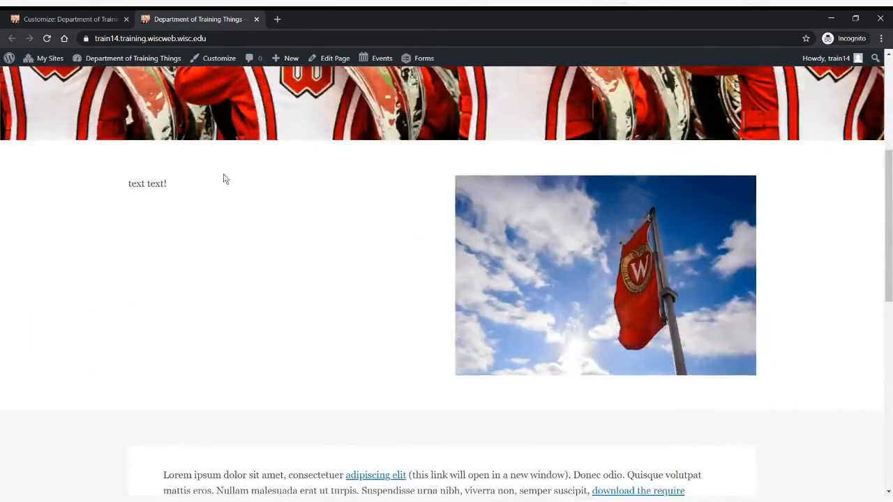
scroll(224, 180, "up", 4)
scroll(248, 195, "down", 4)
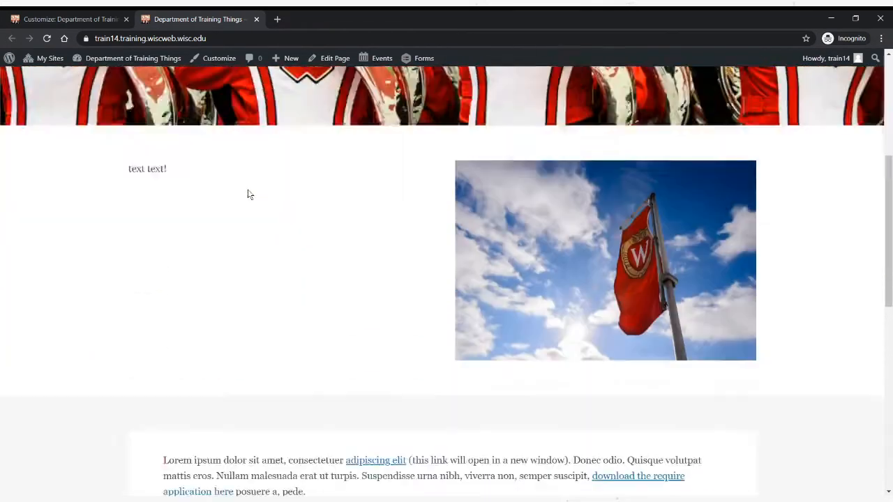
scroll(249, 194, "down", 7)
scroll(262, 199, "up", 7)
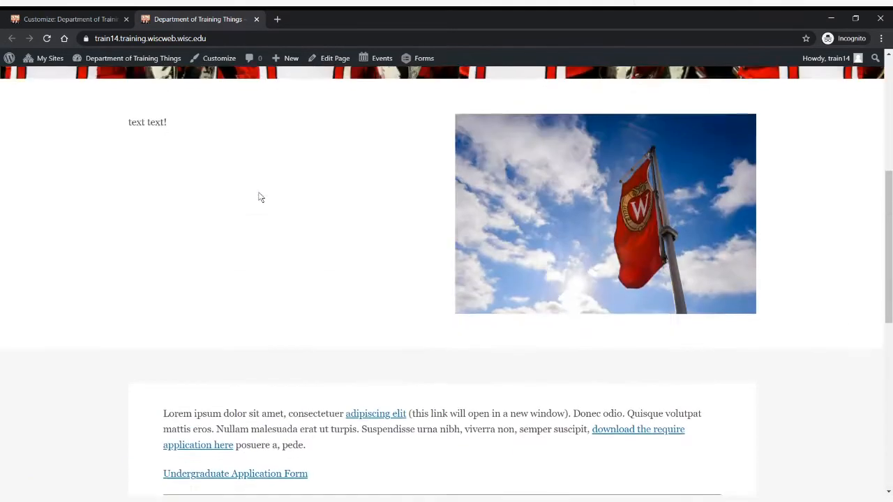
scroll(259, 198, "up", 5)
- Return to the homepage settings without altering the selected page, and close the Customizer to get back to the dashboard
left_click(94, 20)
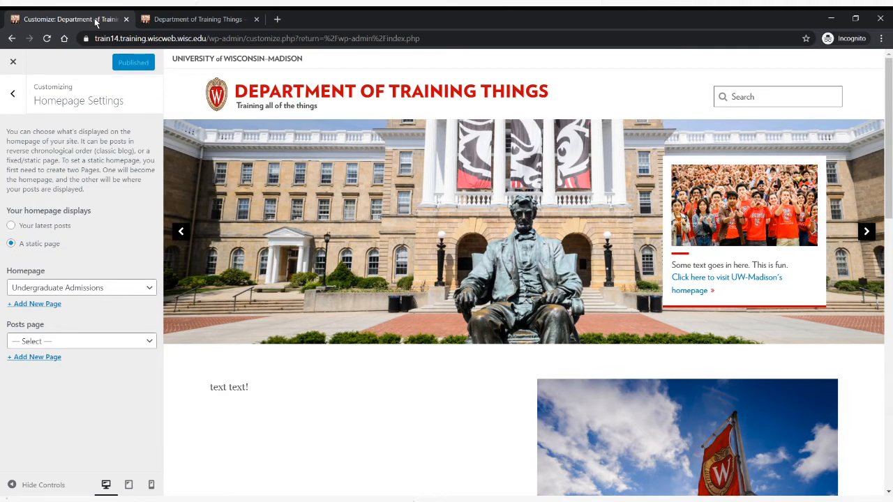
left_click(146, 290)
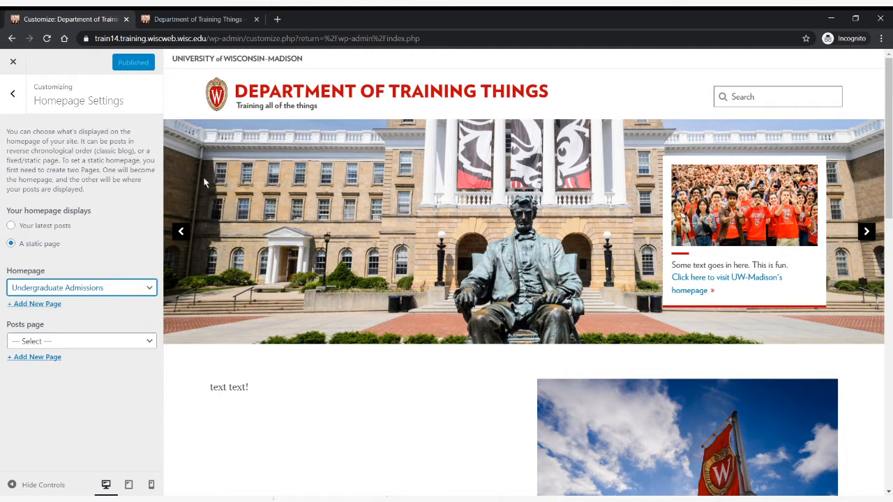
left_click(119, 173)
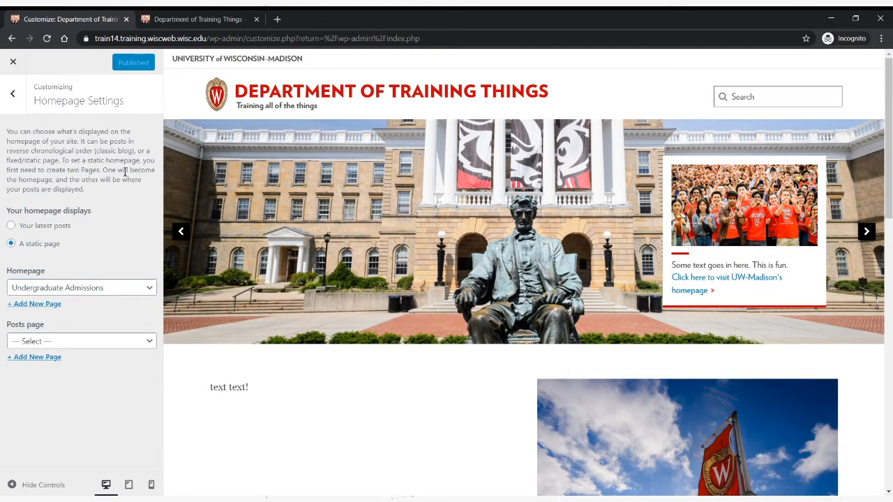
left_click(12, 93)
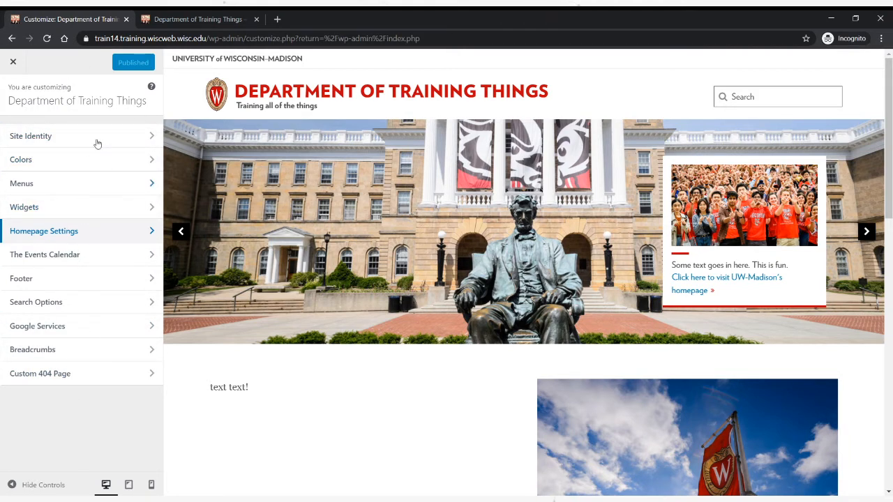
left_click(18, 65)
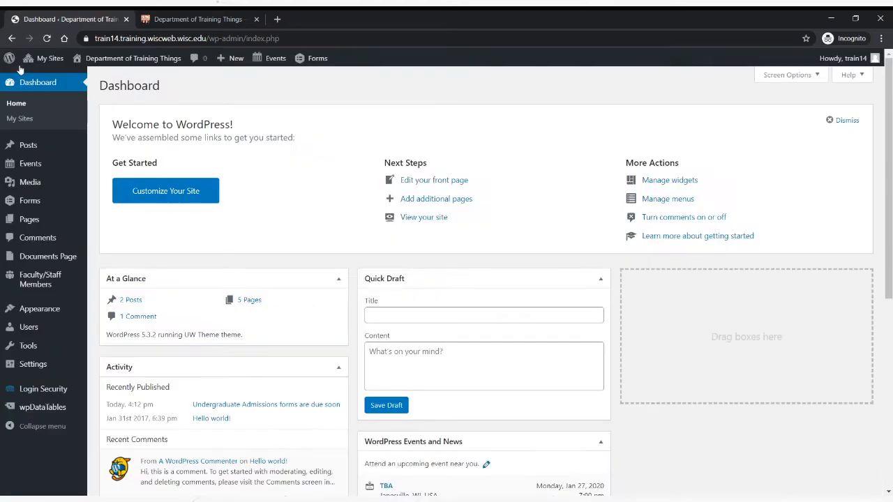
mouse_move(49, 309)
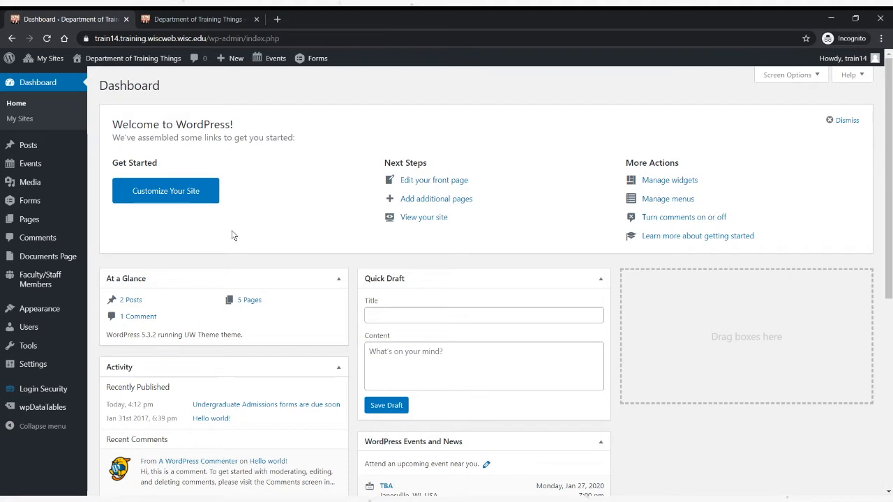
- Open wiscweb.wisc.edu in a new tab and look over its homepage and main navigation
left_click(277, 20)
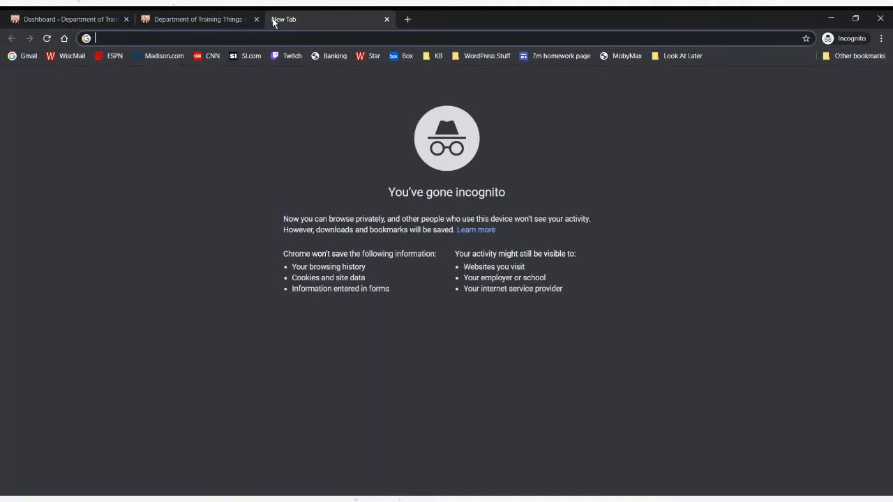
type("wisc")
key("Return")
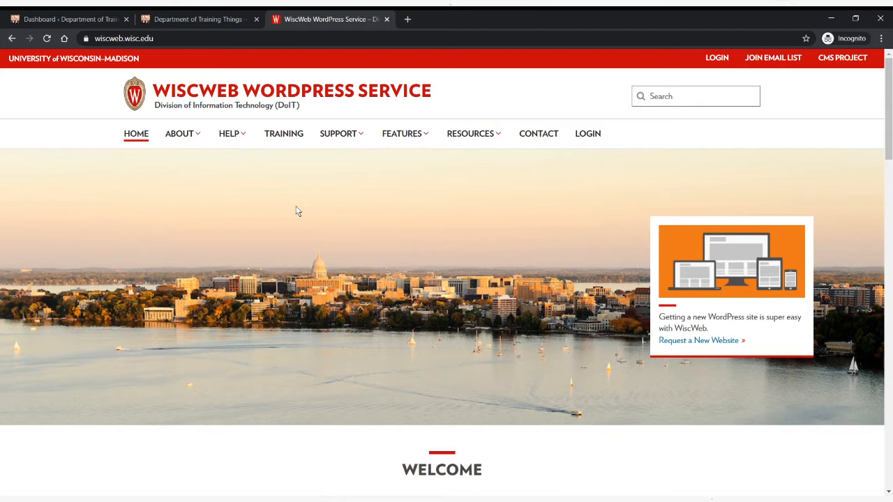
scroll(296, 209, "down", 3)
scroll(361, 221, "up", 3)
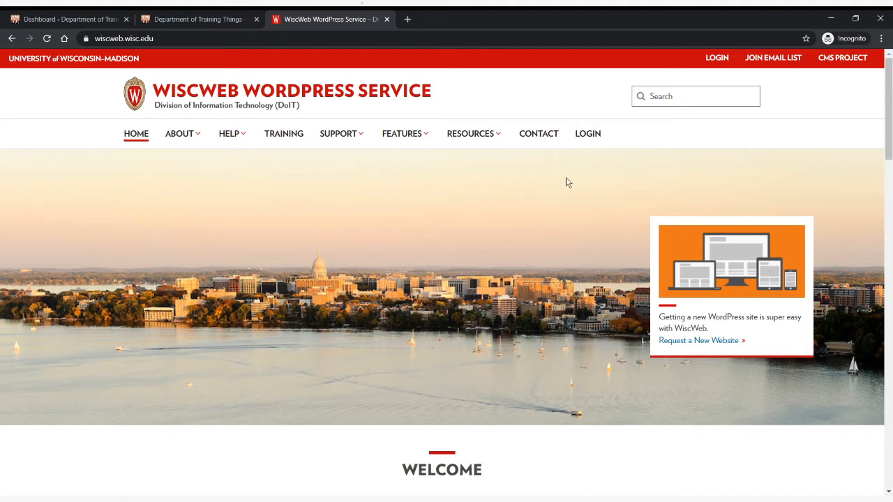
- Return to the training site's dashboard and create a navigation menu named Main Menu
left_click(105, 21)
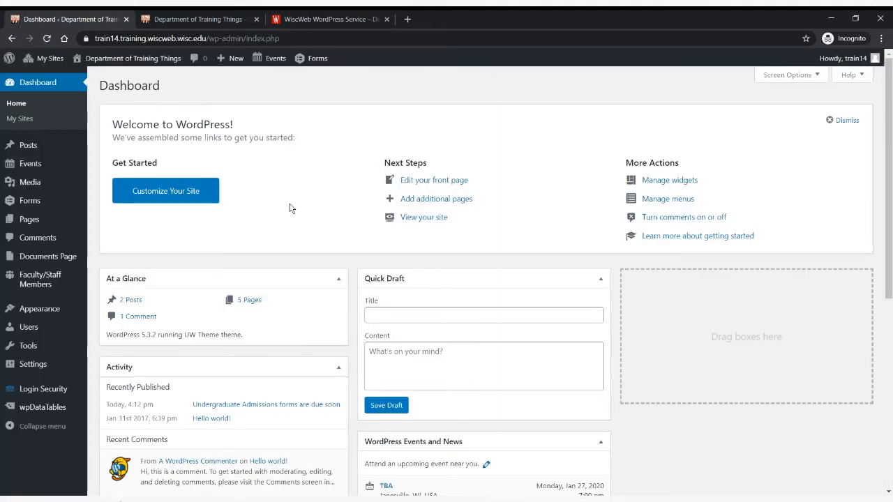
mouse_move(47, 310)
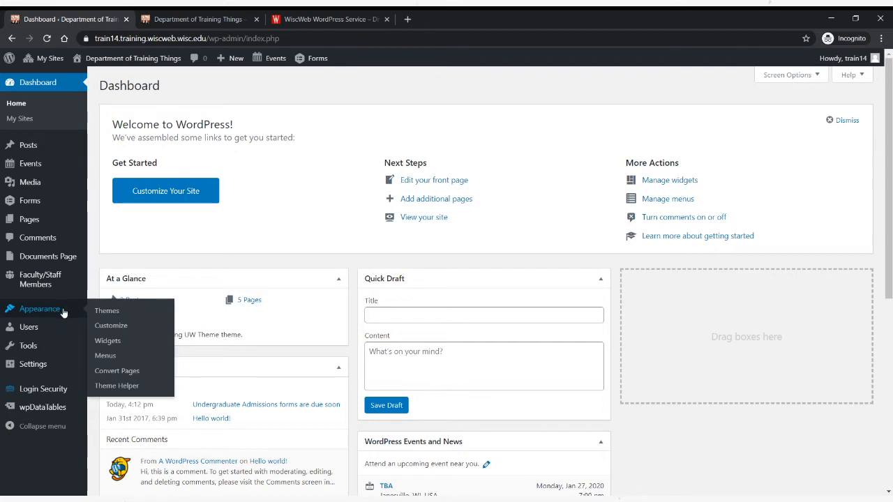
left_click(106, 357)
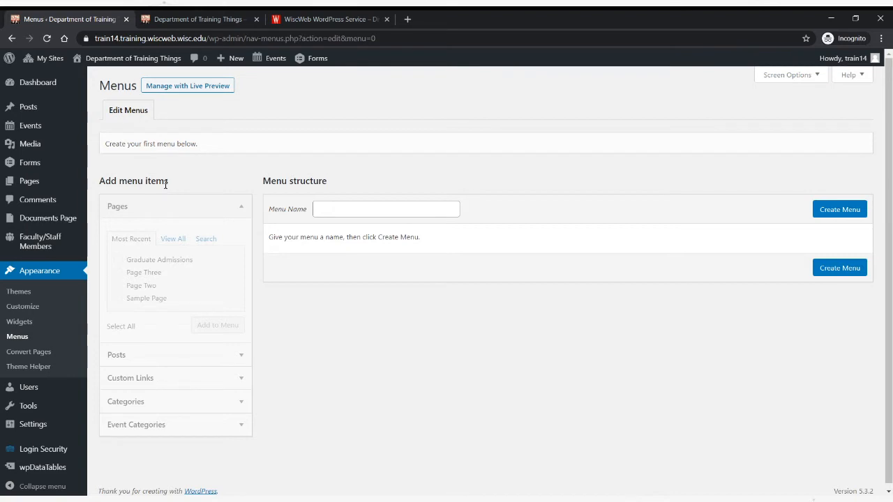
left_click(342, 211)
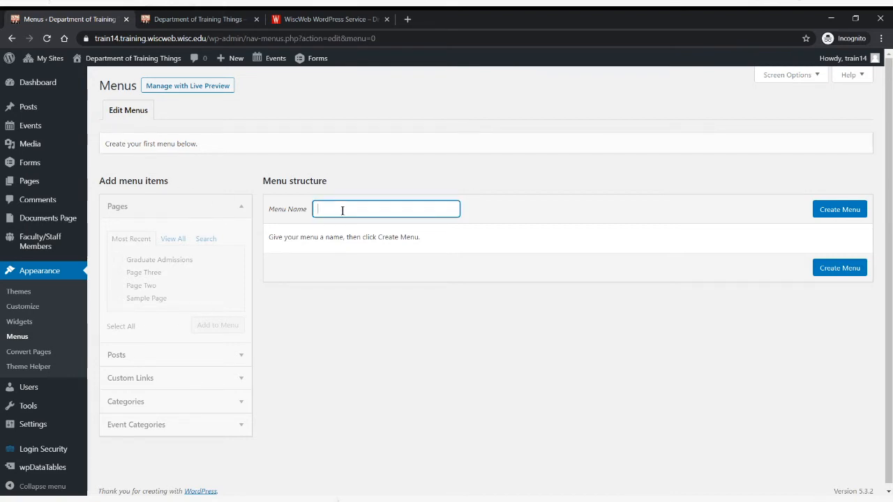
type("Main Menu")
left_click(455, 167)
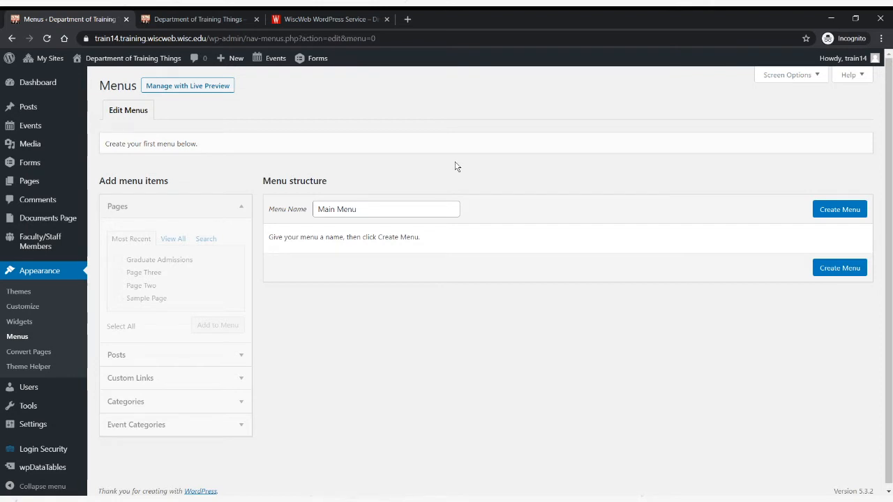
left_click(836, 210)
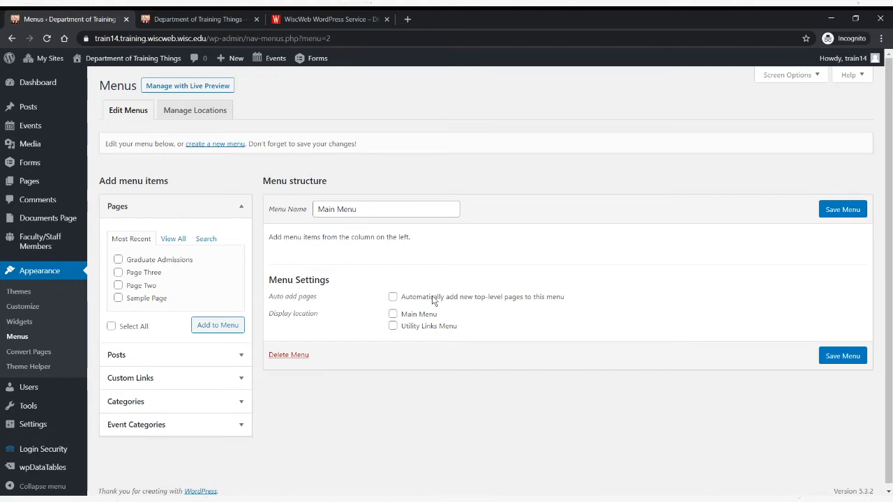
- Look at the navigation on the WiscWeb site, and review the new menu's auto add pages and display location settings
left_click(368, 17)
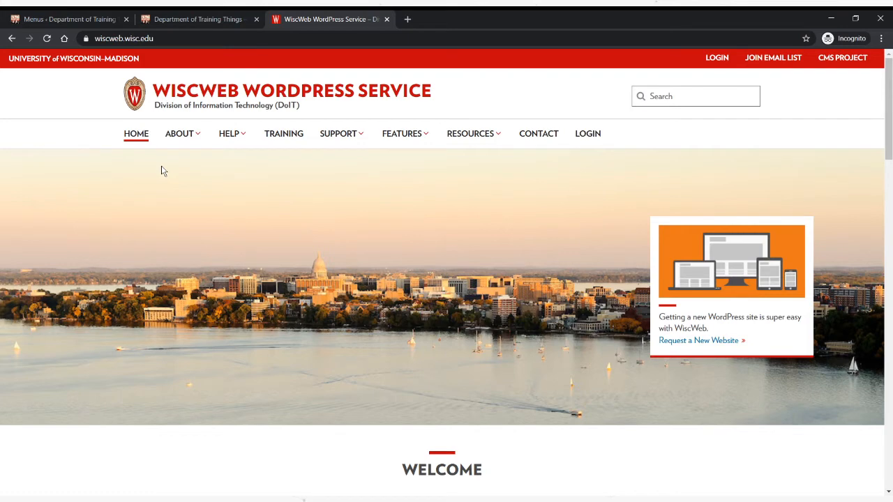
left_click(94, 21)
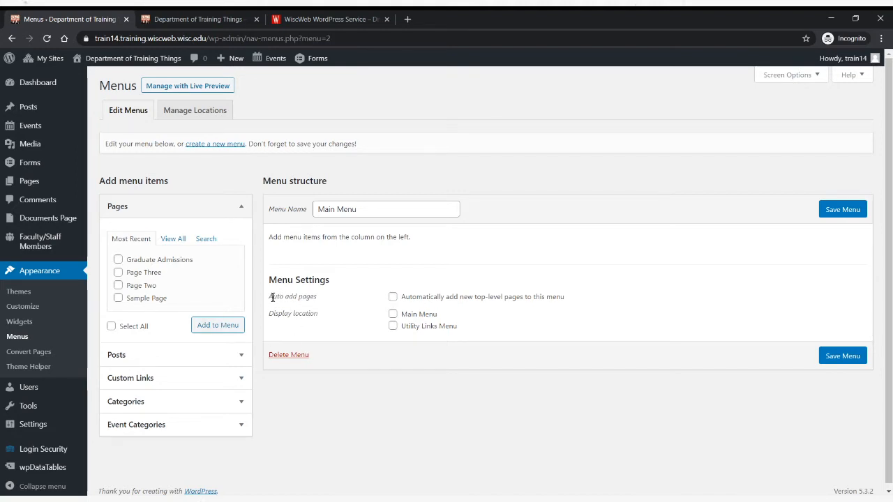
left_click_drag(268, 297, 567, 298)
left_click(571, 364)
left_click_drag(269, 314, 319, 315)
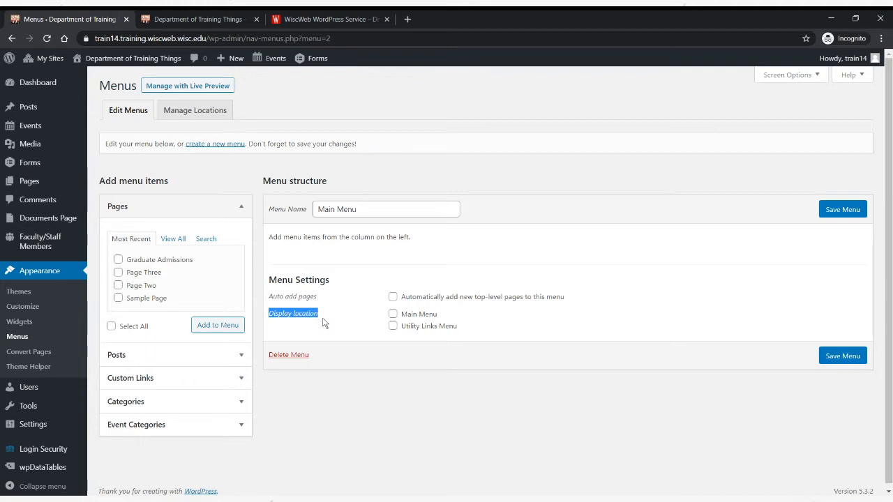
left_click(325, 320)
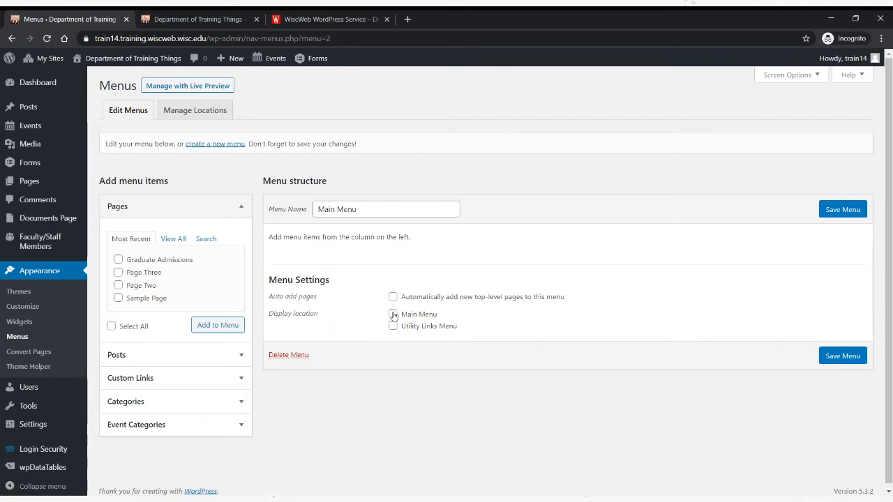
- Switch to the WiscWeb site and examine the items in its main navigation bar
left_click(393, 326)
left_click(314, 21)
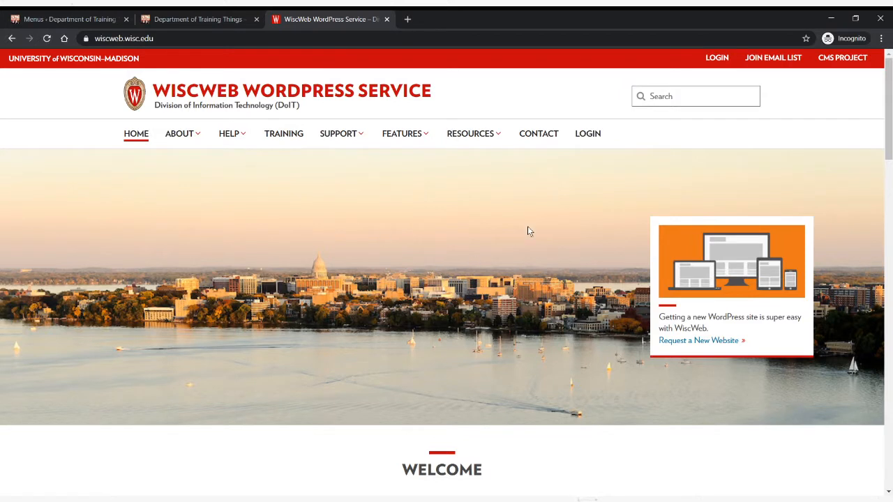
left_click_drag(664, 136, 105, 143)
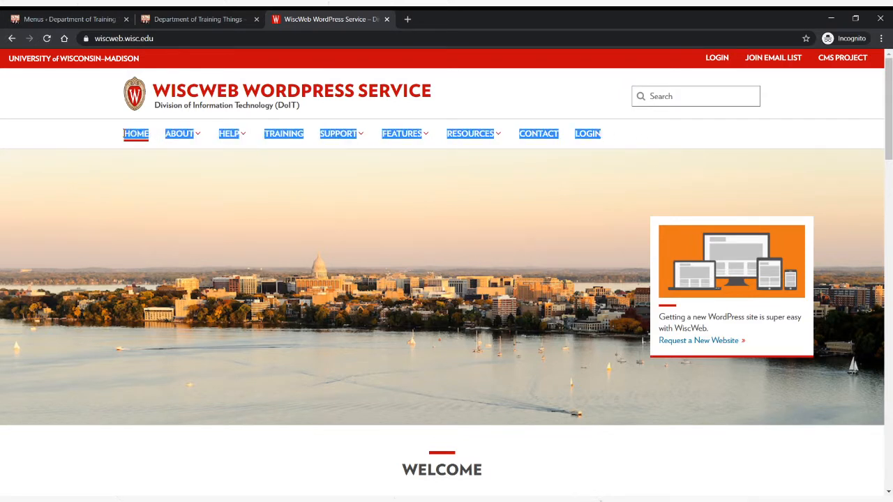
left_click(77, 142)
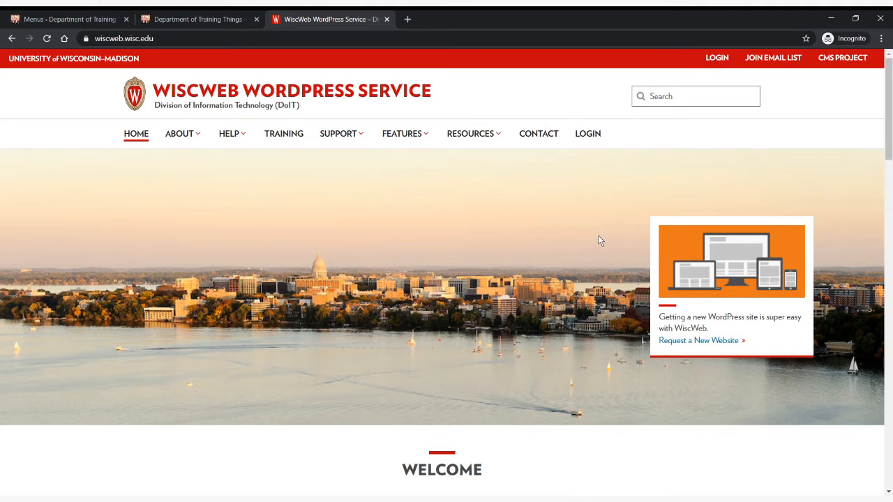
- Open the Brown Bags page under Support and the Page Elements page under Features, and examine the link lists on both pages
mouse_move(352, 134)
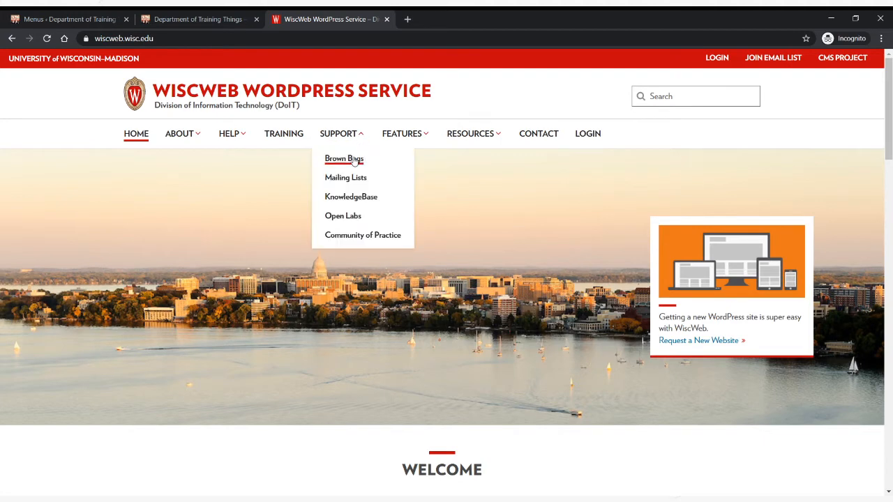
left_click(338, 153)
scroll(562, 250, "down", 1)
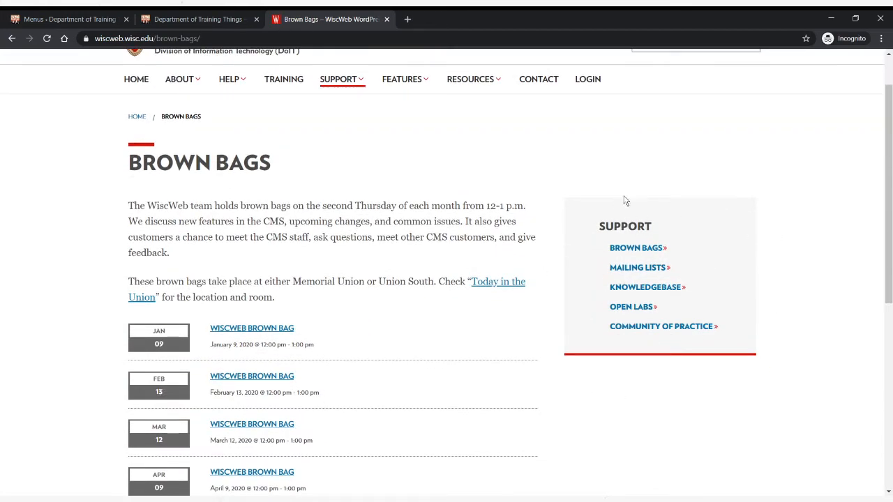
scroll(593, 224, "up", 1)
mouse_move(404, 134)
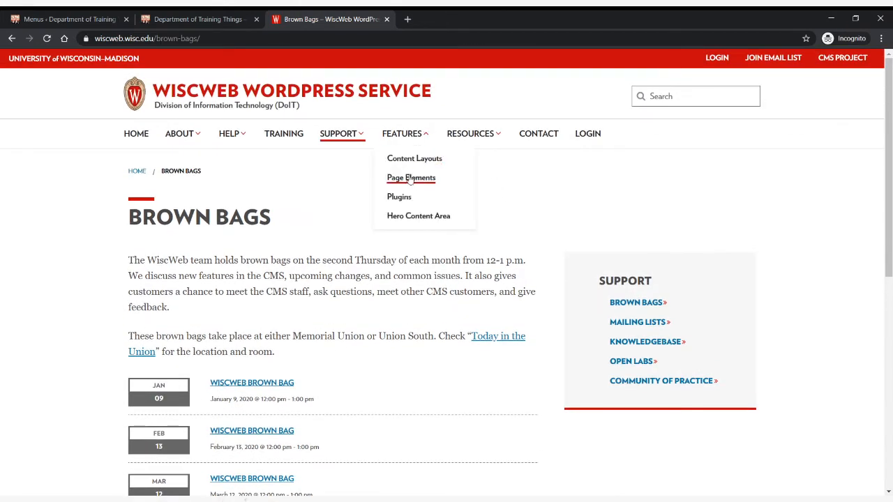
left_click(411, 179)
scroll(401, 307, "down", 2)
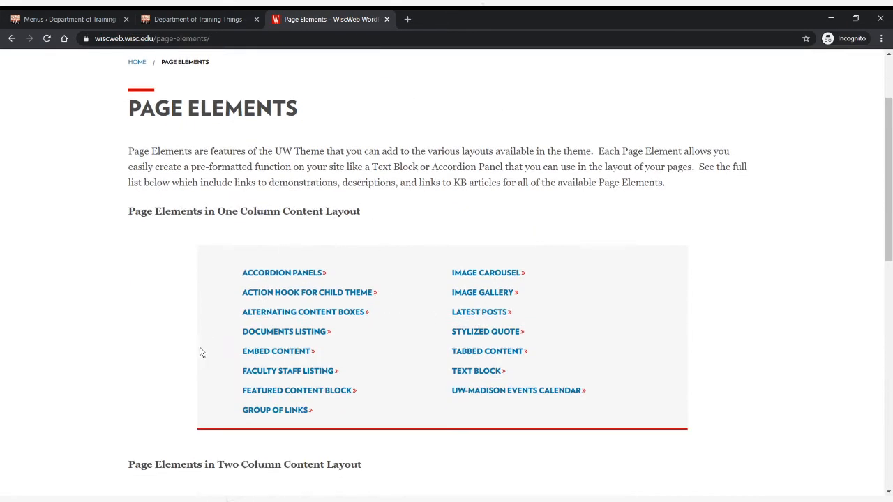
scroll(245, 269, "up", 3)
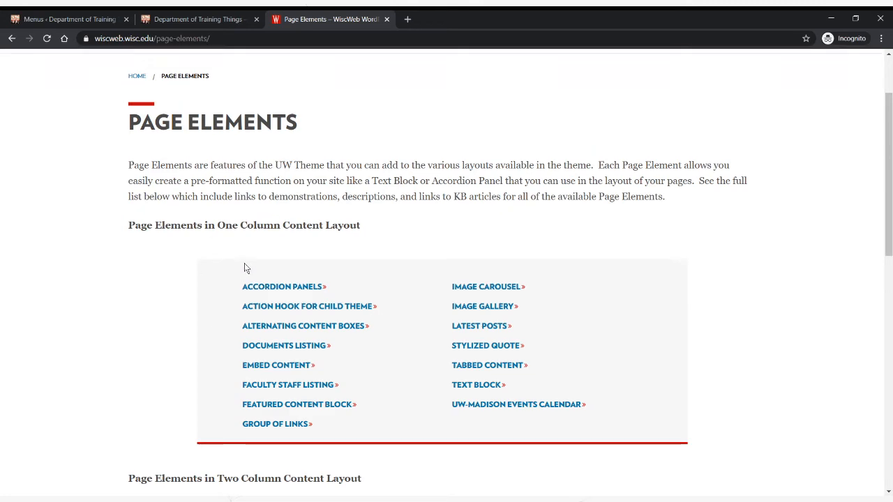
scroll(297, 251, "down", 4)
scroll(328, 246, "up", 4)
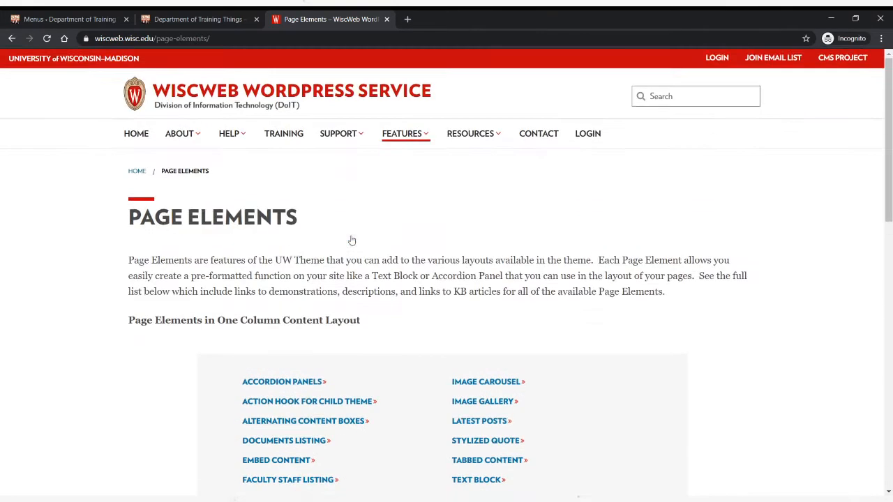
scroll(353, 242, "down", 7)
- Examine the Helpful Links list in the WiscWeb footer, and return to the site's homepage
left_click_drag(891, 198, 891, 343)
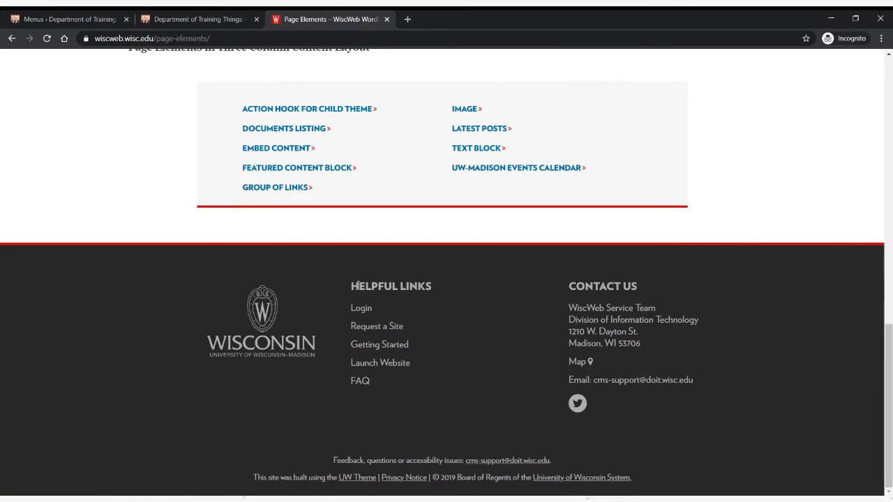
left_click_drag(352, 286, 456, 383)
left_click(456, 383)
scroll(481, 377, "up", 20)
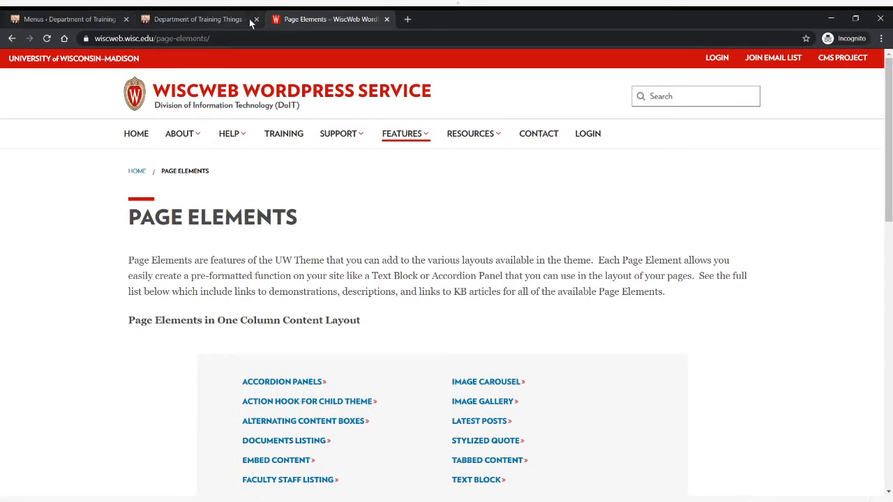
left_click(281, 91)
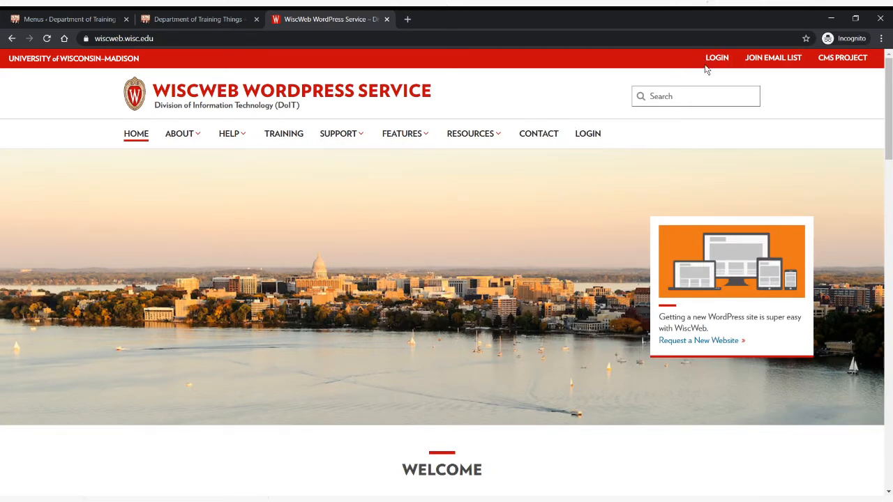
- Back in the training site's menu editor, assign the menu to the Main Menu location and add Page Three, Page Two and Sample Page
left_click(77, 19)
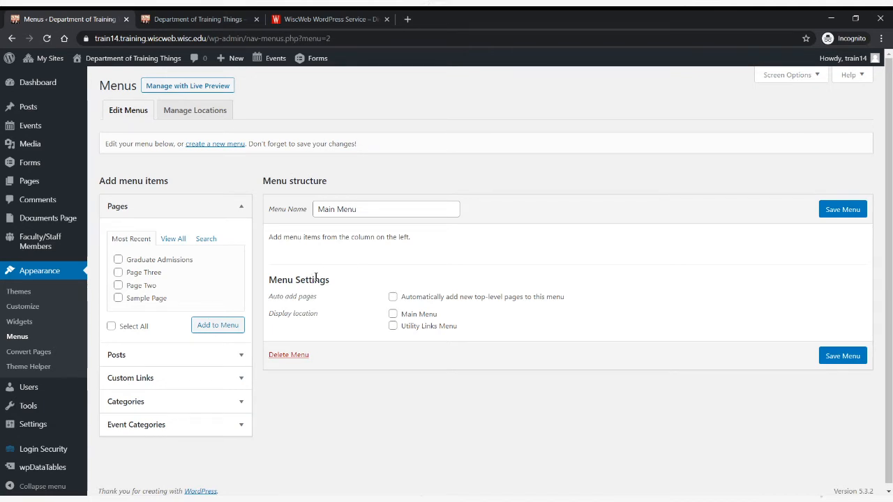
left_click(393, 314)
left_click(118, 272)
left_click(118, 286)
left_click(118, 299)
left_click(209, 325)
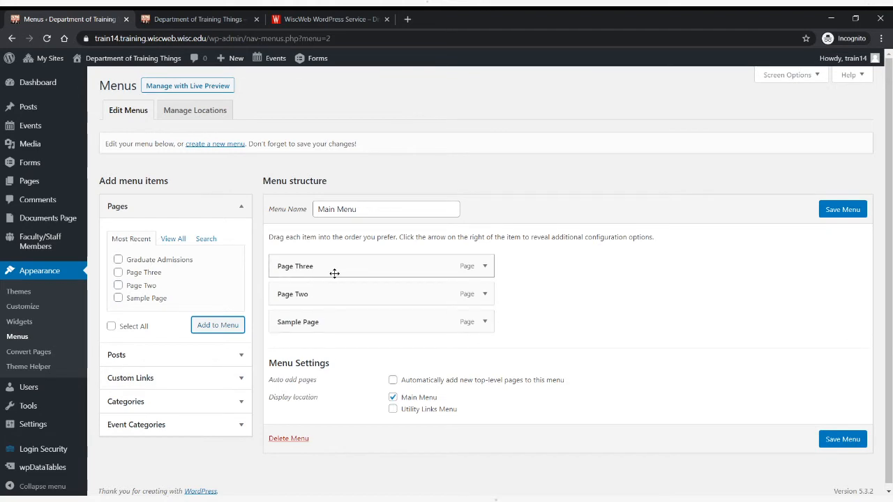
- Reorder the menu items as Page Two, Page Three, Sample Page
left_click_drag(304, 321, 309, 256)
left_click_drag(298, 315, 303, 287)
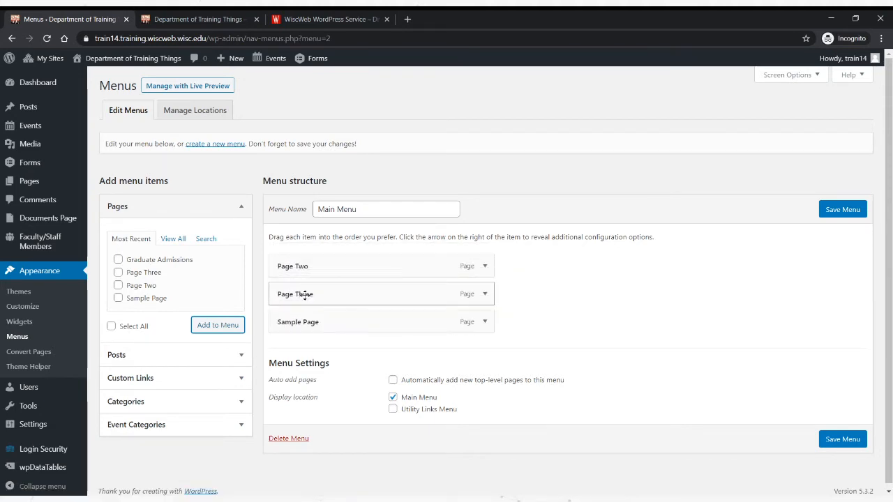
- Change the Sample Page menu item's navigation label to Sample
left_click(486, 324)
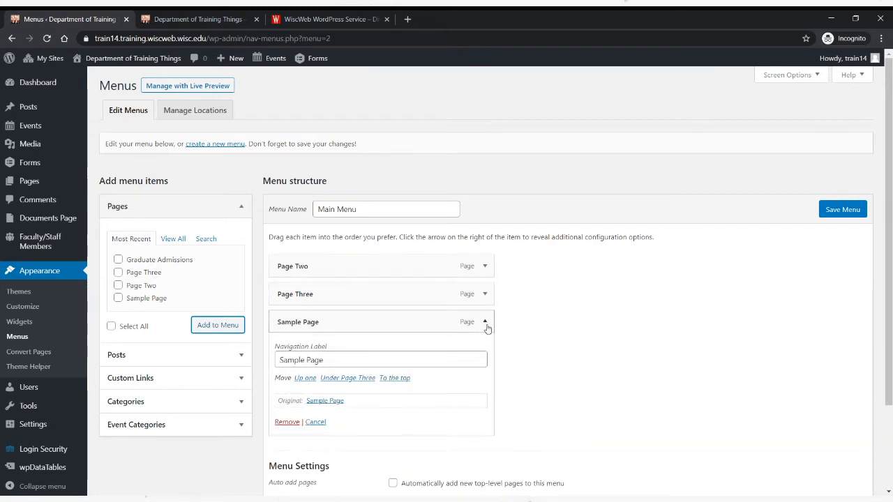
left_click(485, 322)
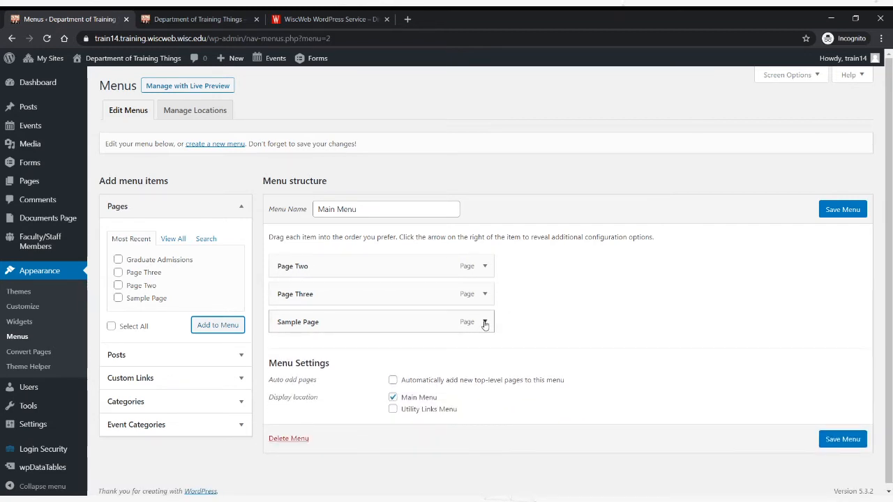
left_click(485, 322)
double_click(338, 360)
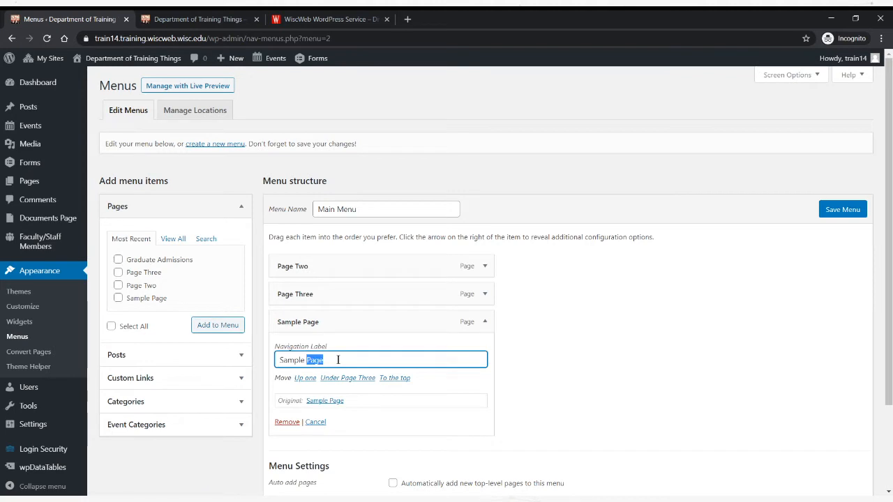
key("BackSpace")
left_click(531, 360)
left_click(487, 328)
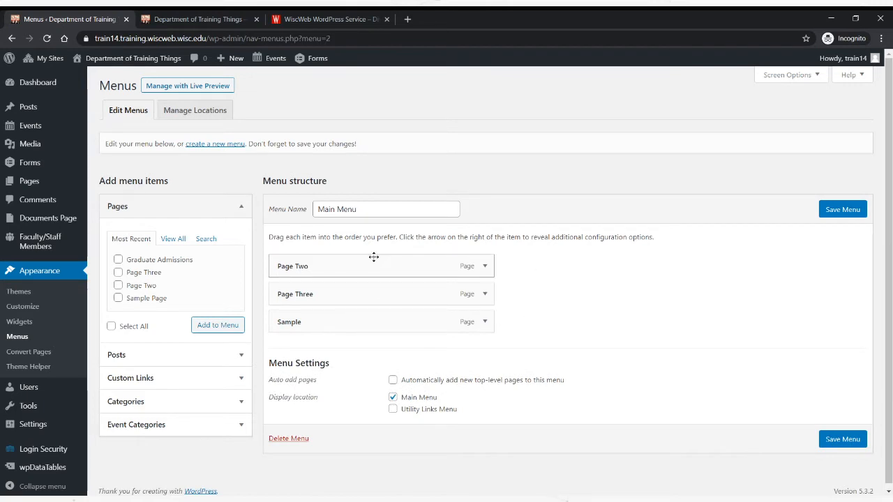
- Save the menu, and reload the training site's front page to check its navigation bar
left_click(842, 215)
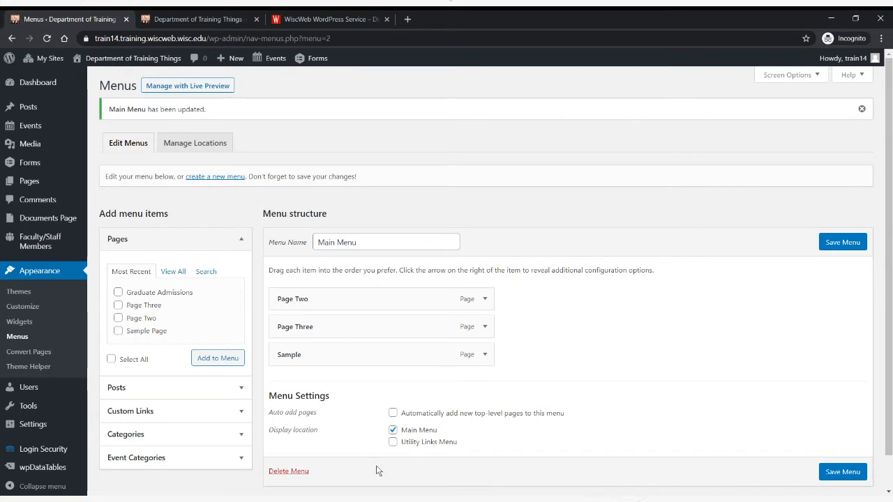
left_click(192, 20)
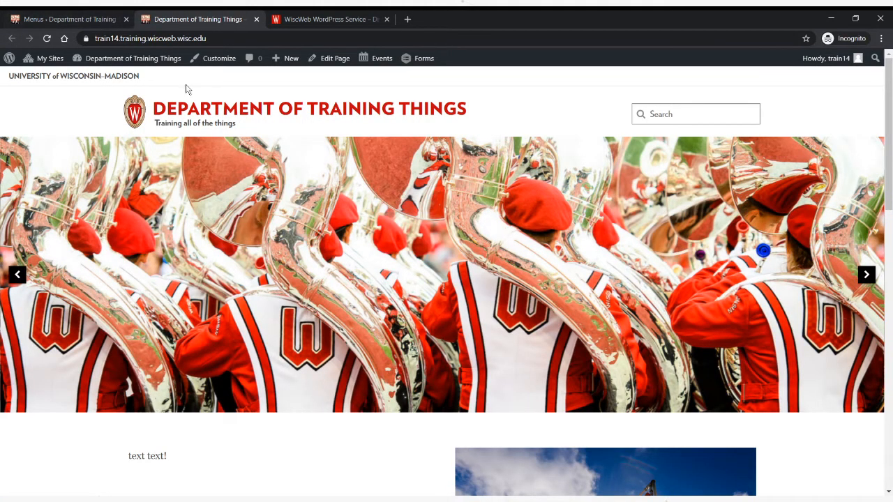
key("F5")
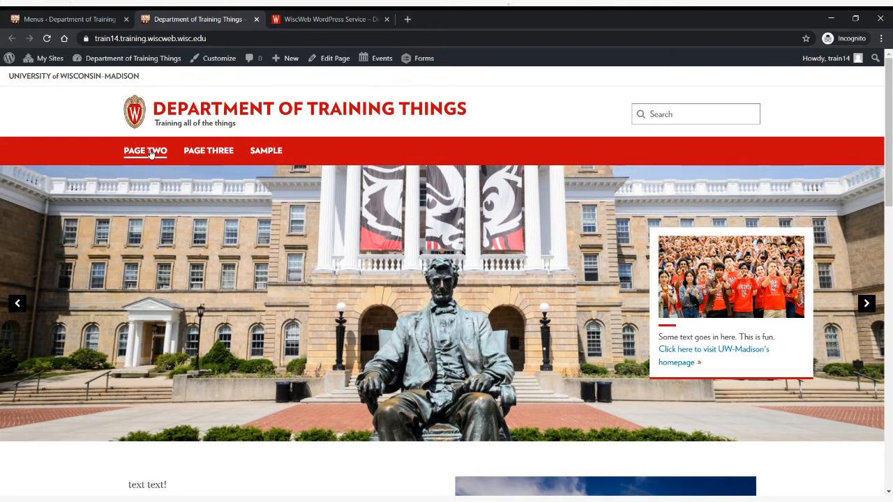
- Look at the About and Help dropdown submenus on the WiscWeb site, and return to the training site's menu editor
left_click(302, 20)
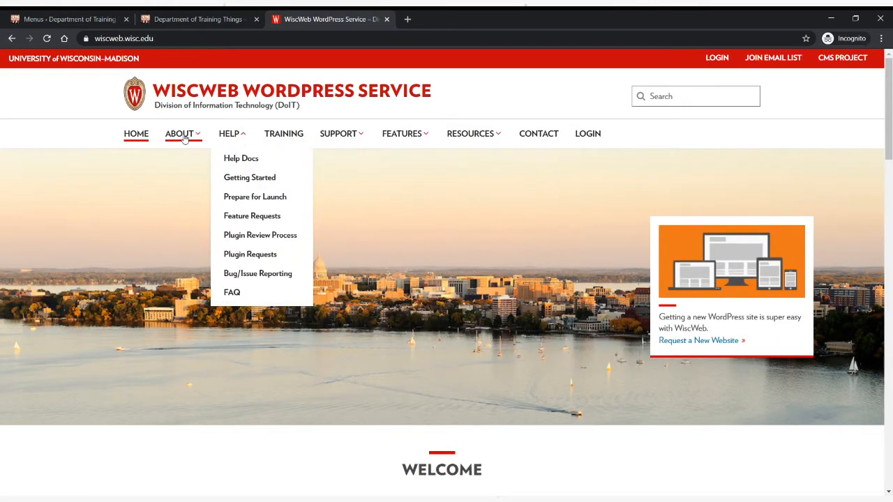
mouse_move(182, 136)
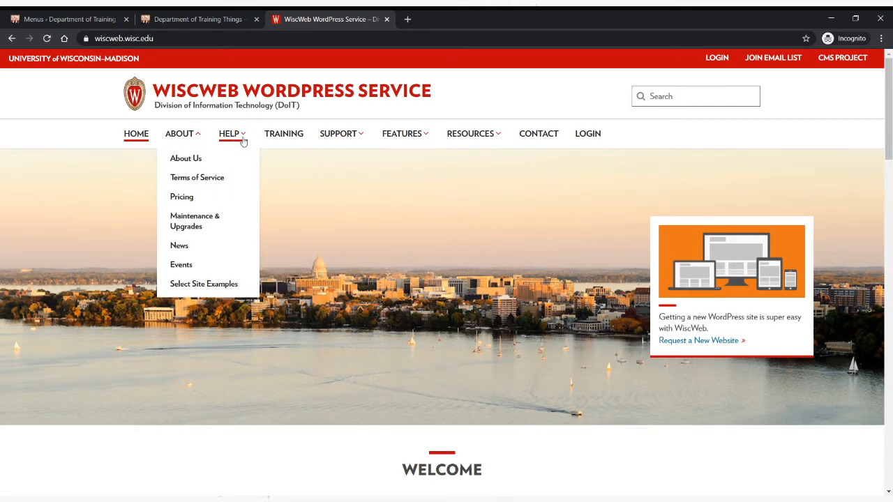
mouse_move(243, 137)
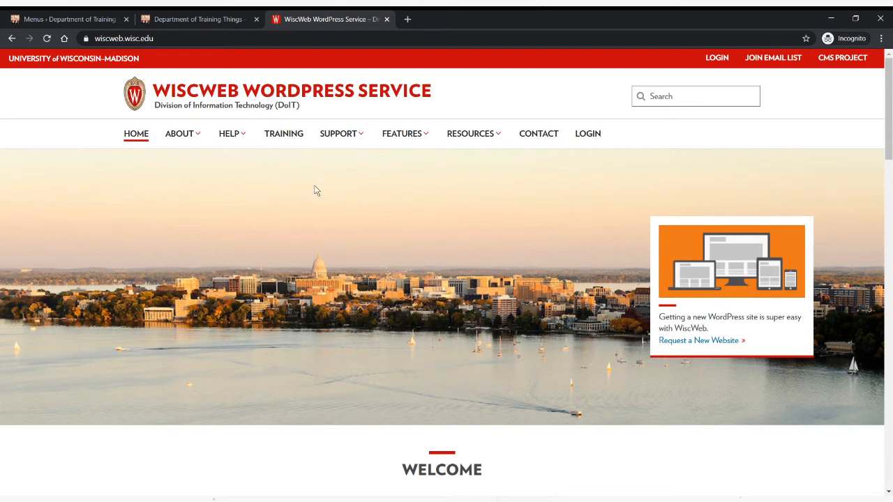
left_click(94, 20)
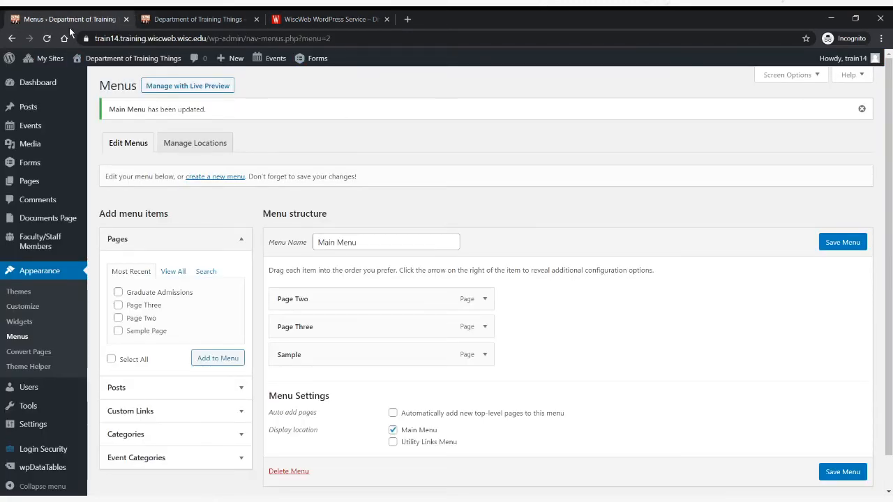
scroll(256, 200, "down", 1)
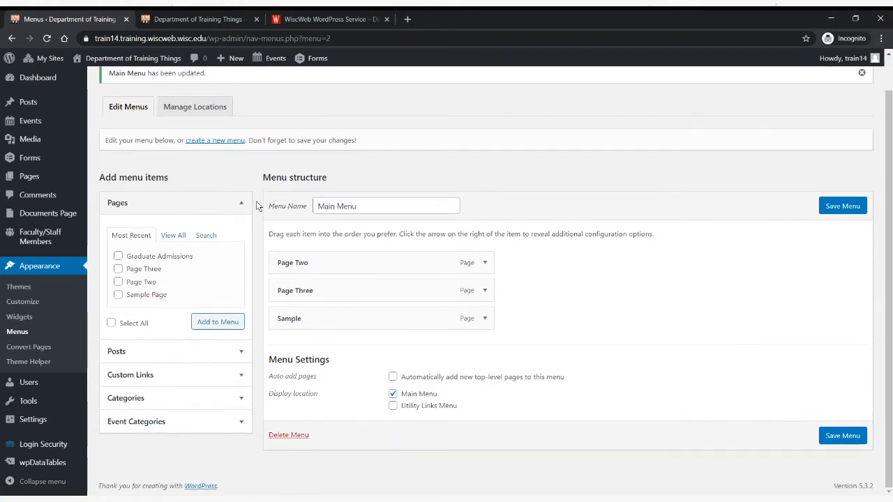
- On the WiscWeb site, examine how the top-level About item behaves when selected and how its submenu opens and closes
left_click(325, 21)
left_click(198, 135)
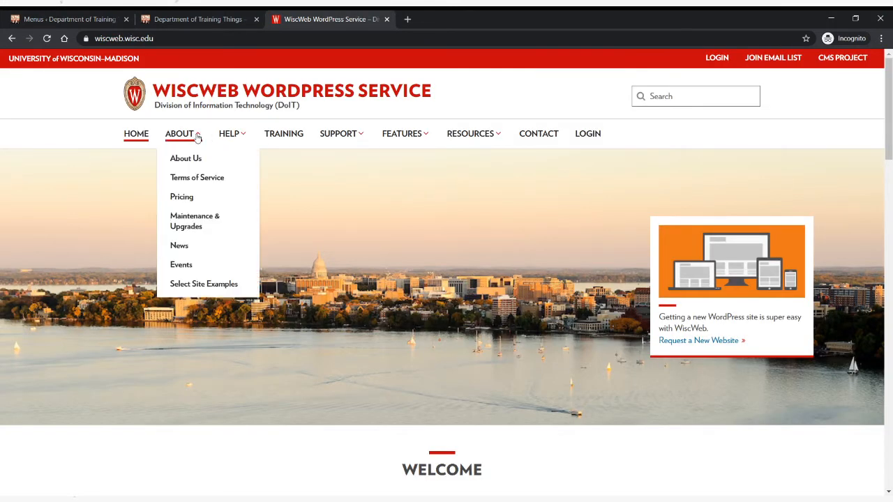
left_click(197, 135)
left_click(198, 135)
left_click(197, 139)
left_click(197, 139)
left_click(197, 139)
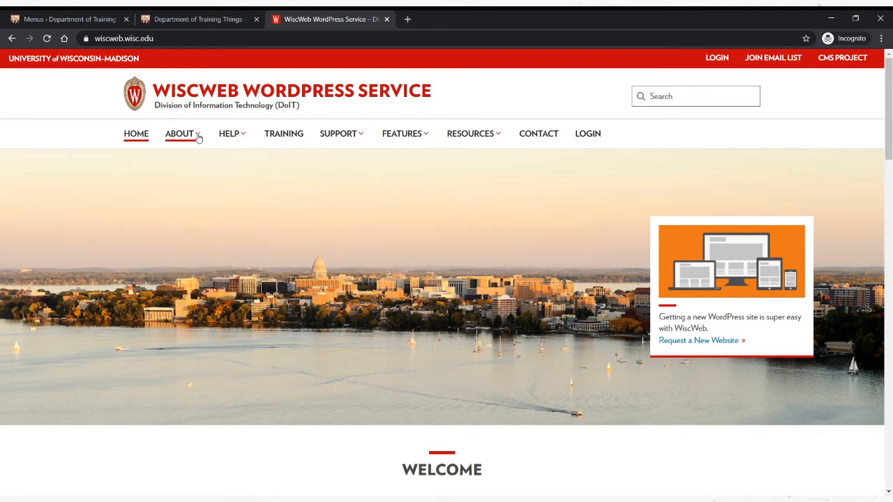
left_click(198, 138)
left_click(197, 139)
left_click(197, 138)
left_click(197, 138)
left_click(188, 138)
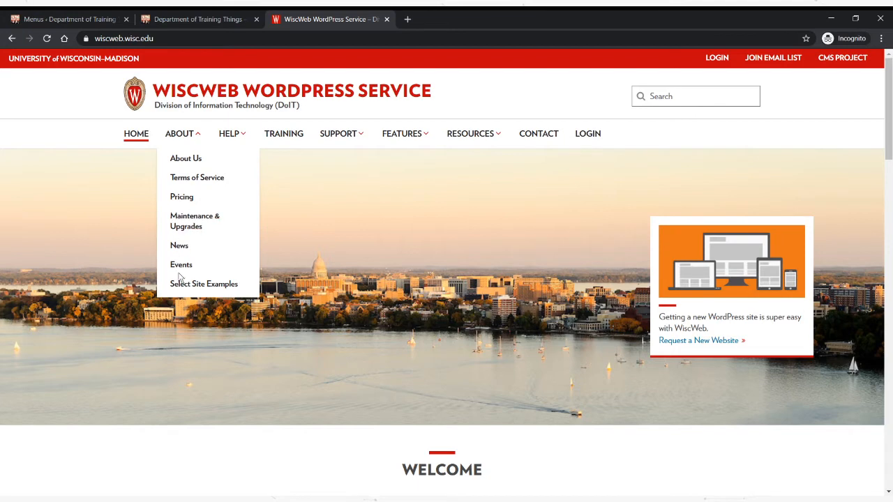
- In the training site's menu editor, add a custom link with the URL # and the link text Admissions to the menu
left_click(70, 19)
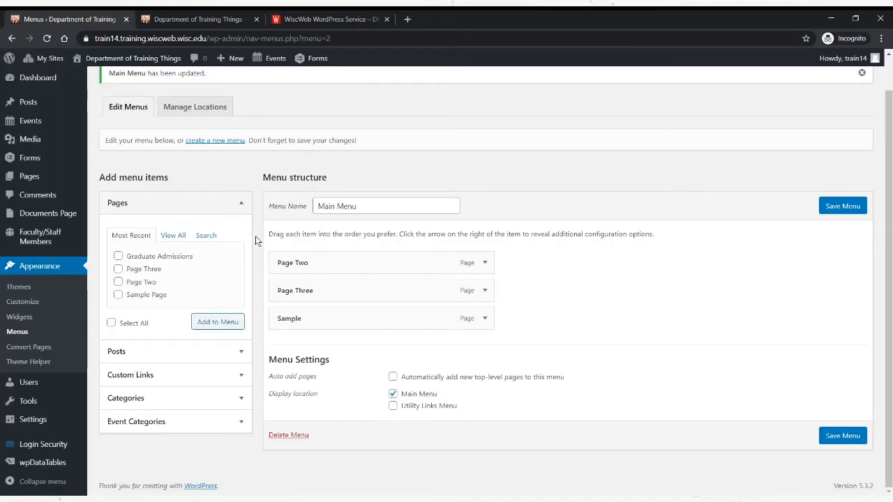
left_click(243, 378)
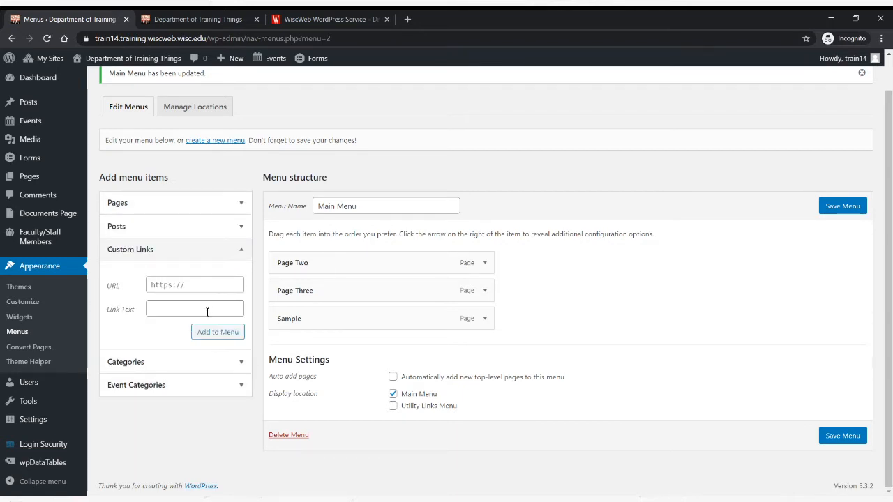
left_click(212, 281)
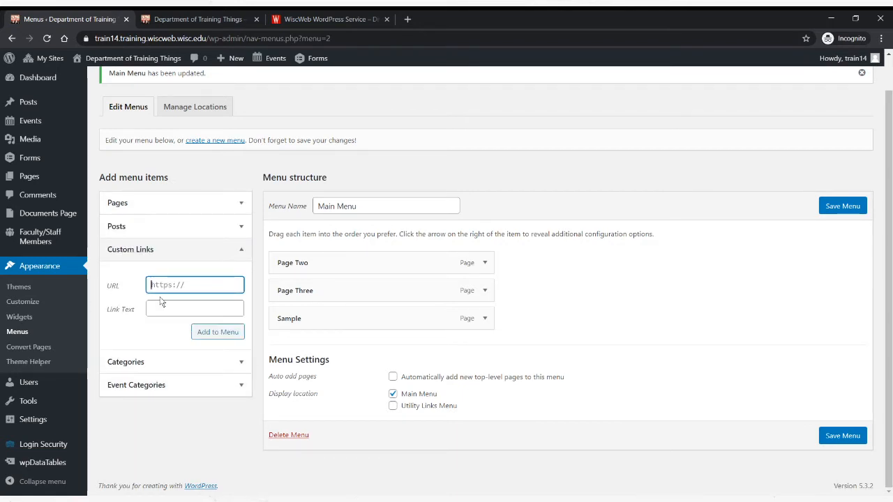
type("#")
left_click(159, 311)
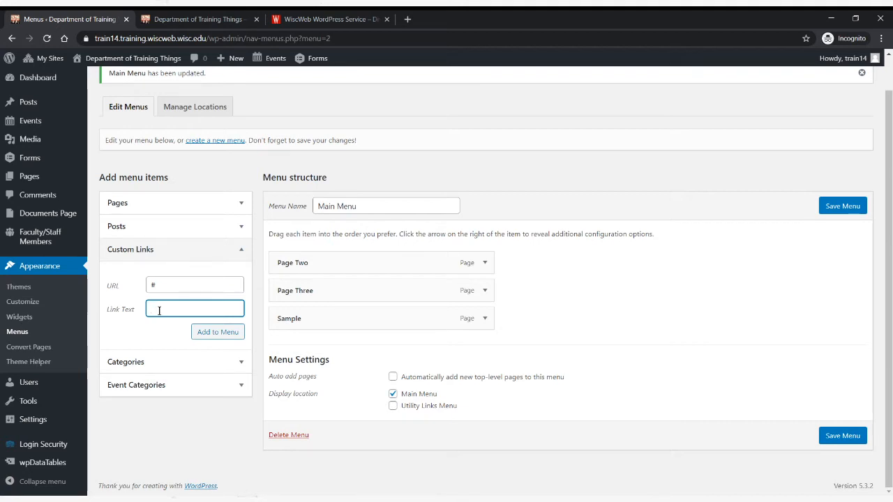
type("Admissions")
left_click(220, 334)
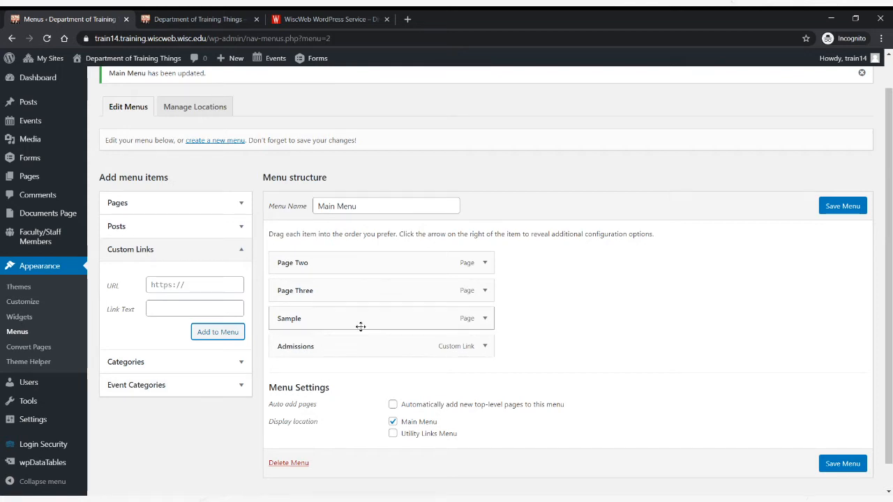
- Move the Admissions item to the start of the menu, and add the Page Three and Page Two pages to the menu again
left_click_drag(330, 349, 325, 305)
scroll(183, 264, "up", 2)
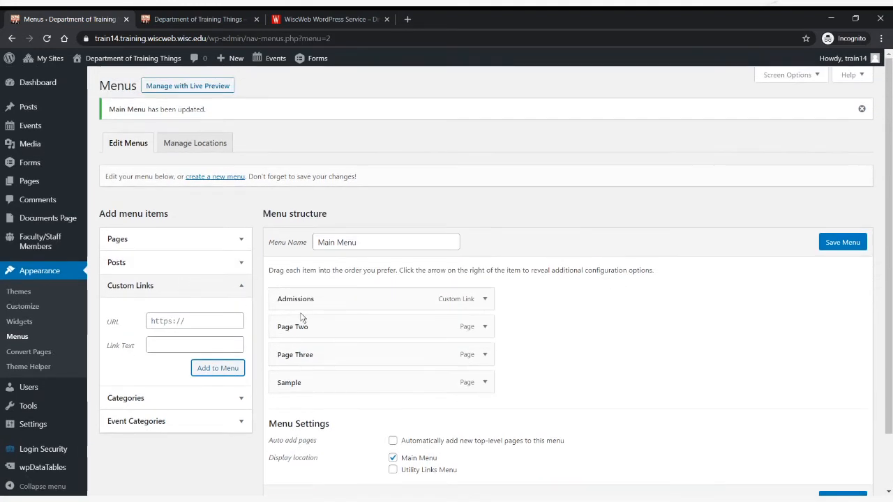
left_click(233, 245)
left_click(118, 304)
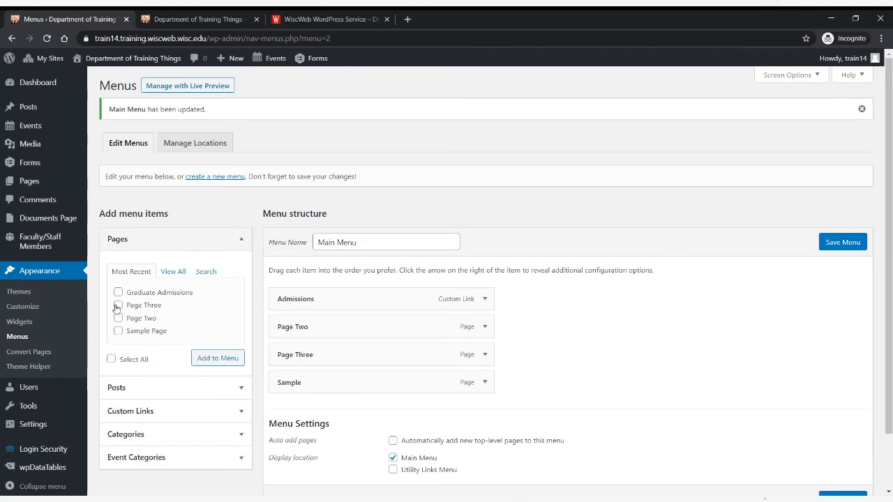
left_click(118, 317)
left_click(200, 362)
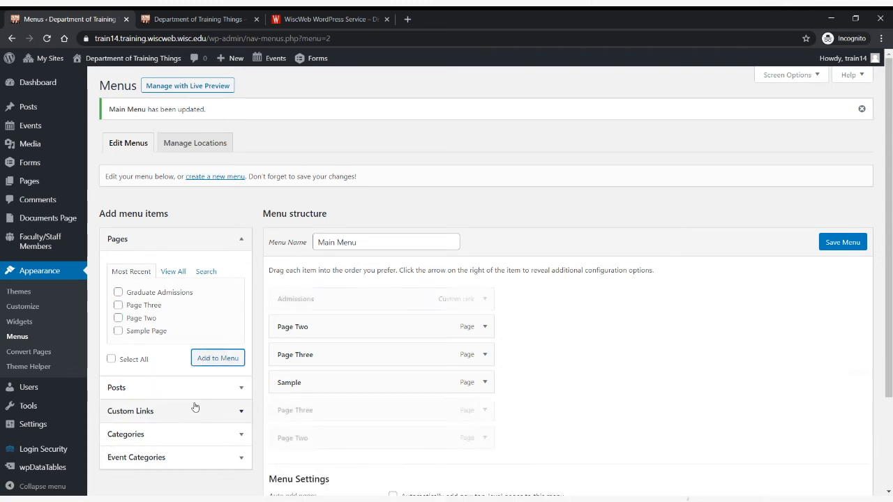
- Nest a Page Two and a Page Three item as sub items under Admissions, and save the menu
scroll(512, 384, "down", 1)
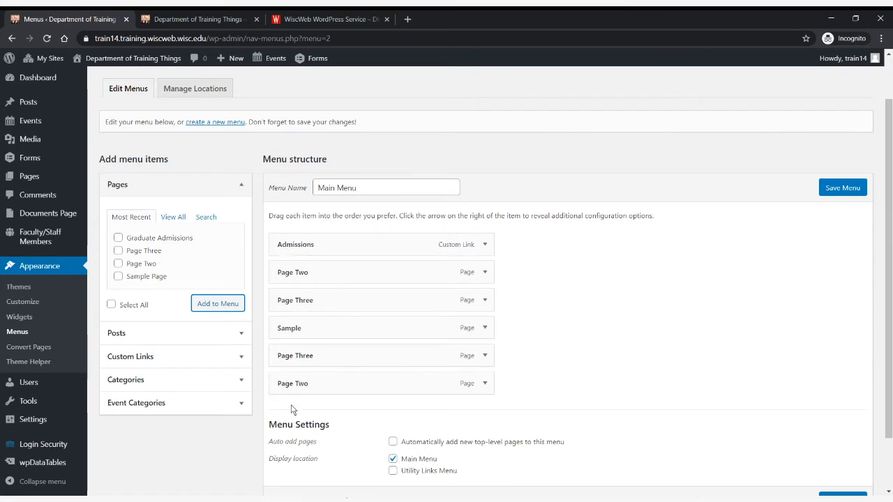
left_click_drag(303, 383, 336, 275)
left_click_drag(299, 384, 327, 305)
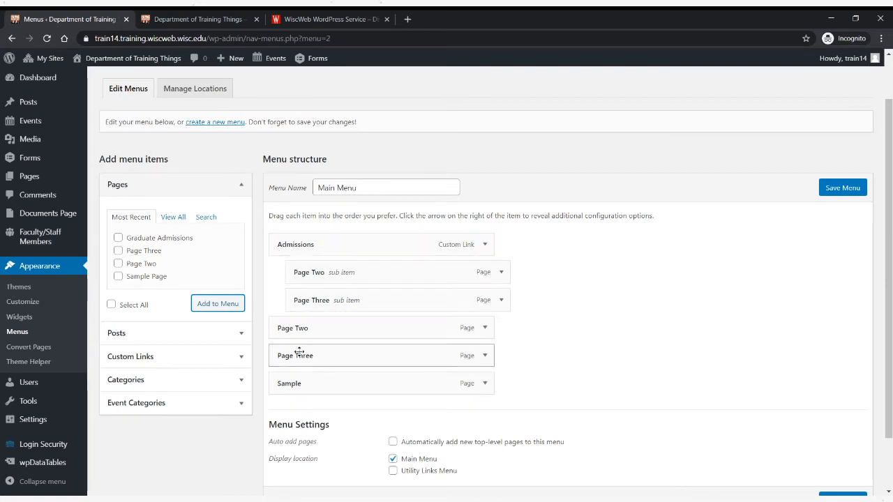
left_click(838, 193)
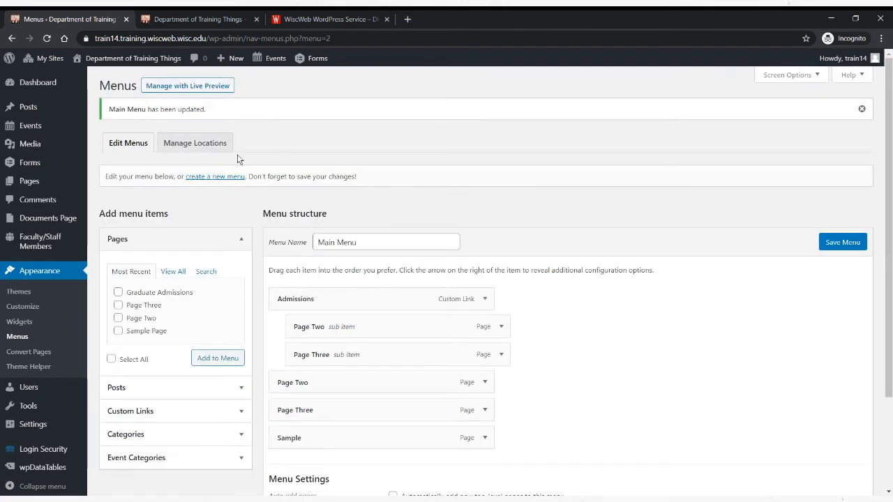
- Reload the training site's front page, and examine how the Admissions item opens and closes its submenu
left_click(171, 21)
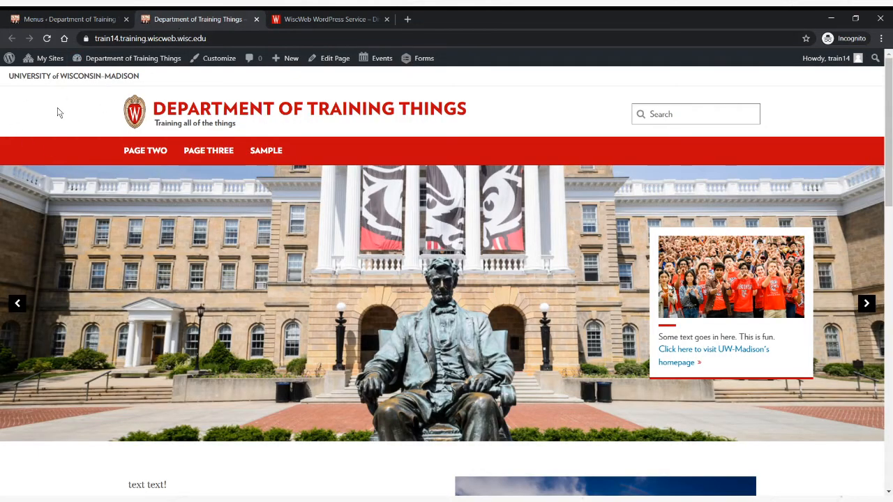
key("F5")
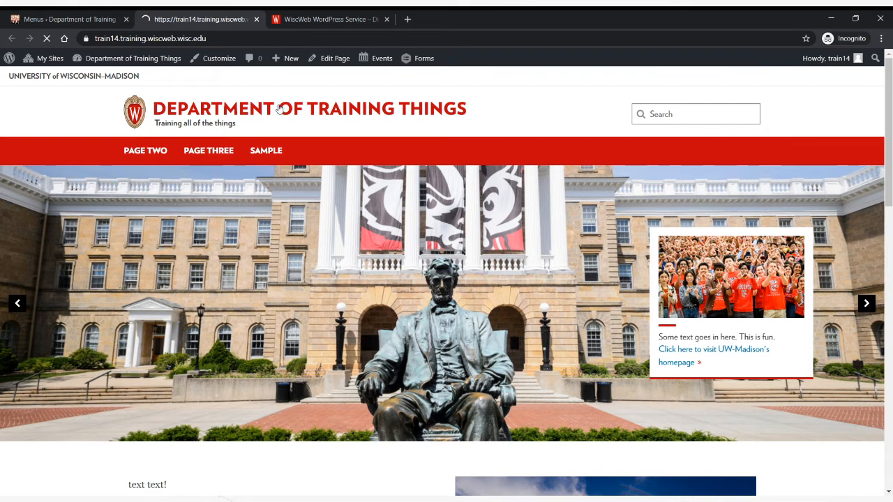
left_click(184, 154)
left_click(183, 155)
left_click(183, 154)
left_click(184, 154)
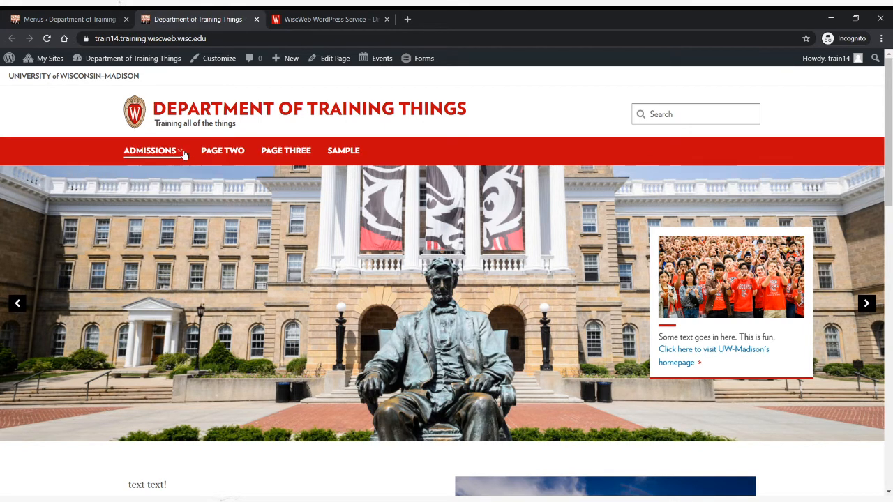
left_click(183, 155)
left_click(184, 154)
left_click(184, 154)
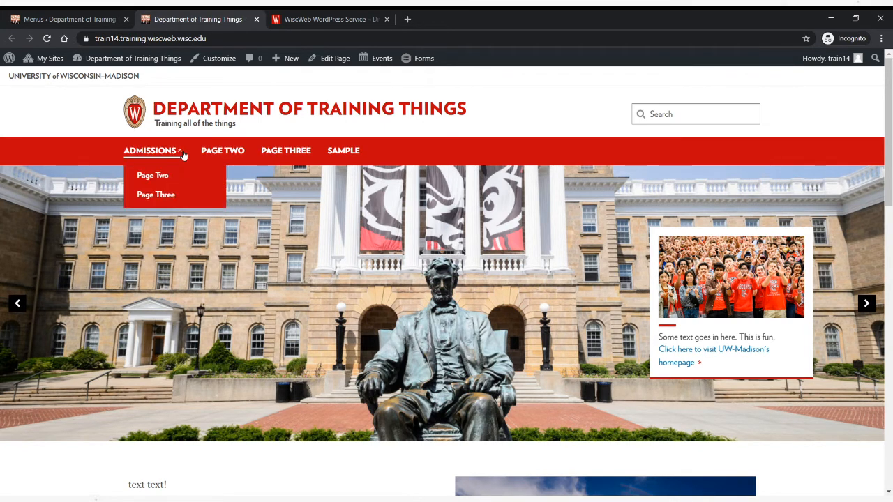
left_click(184, 154)
left_click(183, 156)
left_click(182, 159)
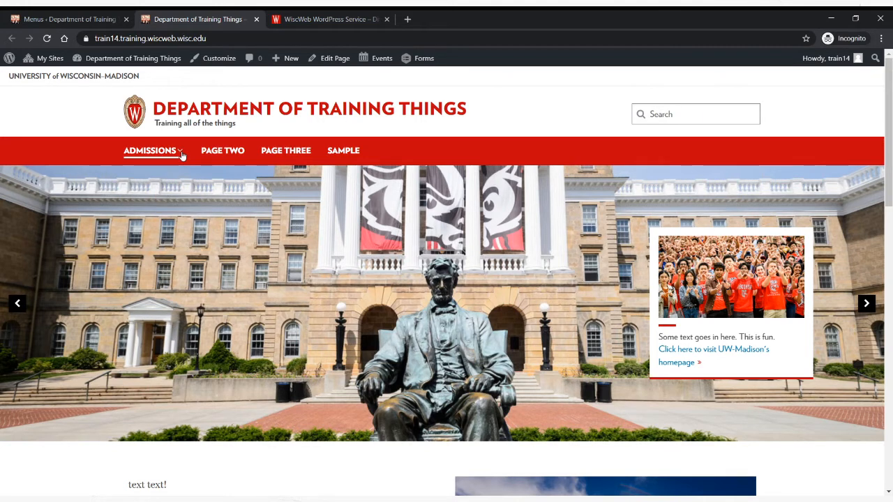
left_click(182, 155)
left_click(182, 154)
left_click(176, 152)
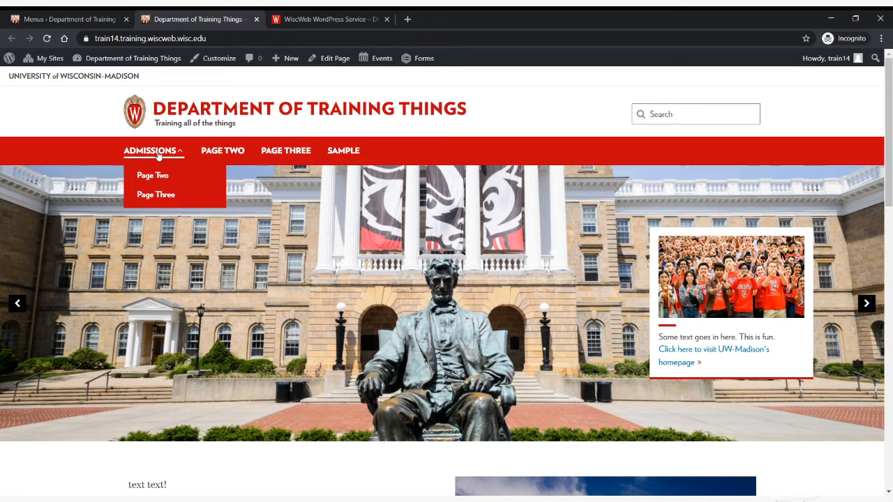
left_click(159, 155)
left_click(160, 155)
left_click(178, 155)
left_click(175, 156)
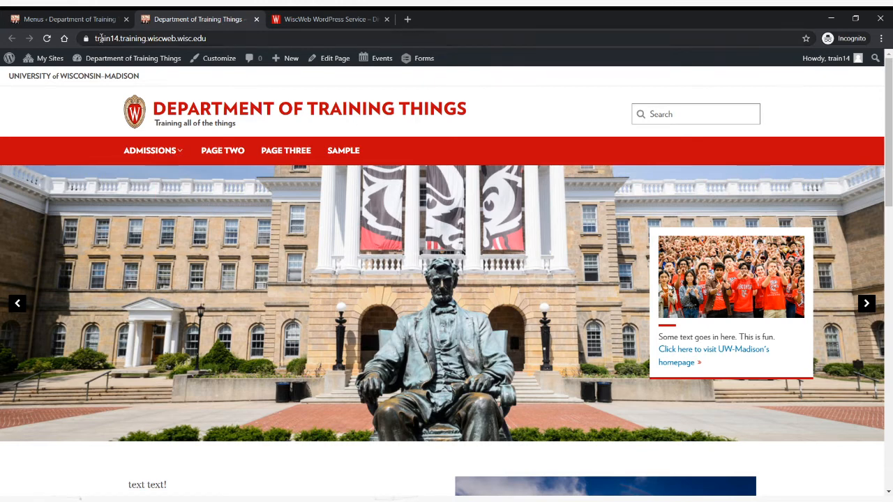
- On the training site, visit the Page Two, Page Three and Sample pages through the navigation bar to check their links
left_click(97, 21)
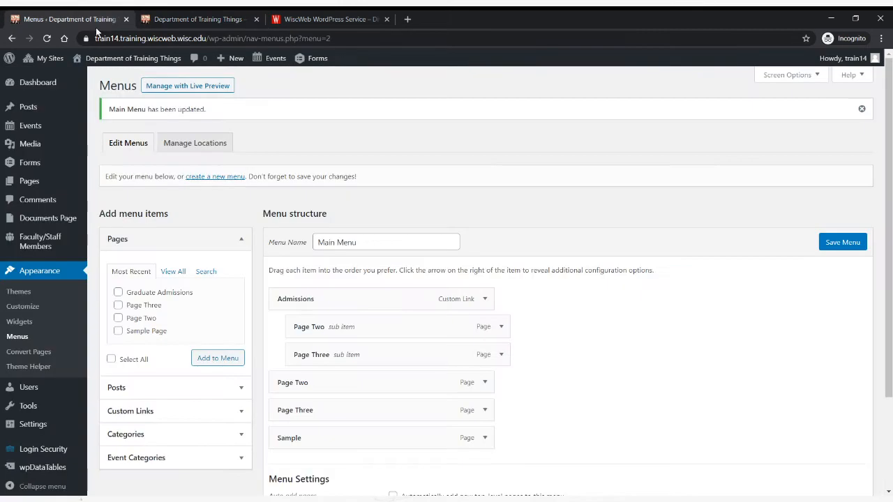
left_click(157, 20)
left_click(223, 150)
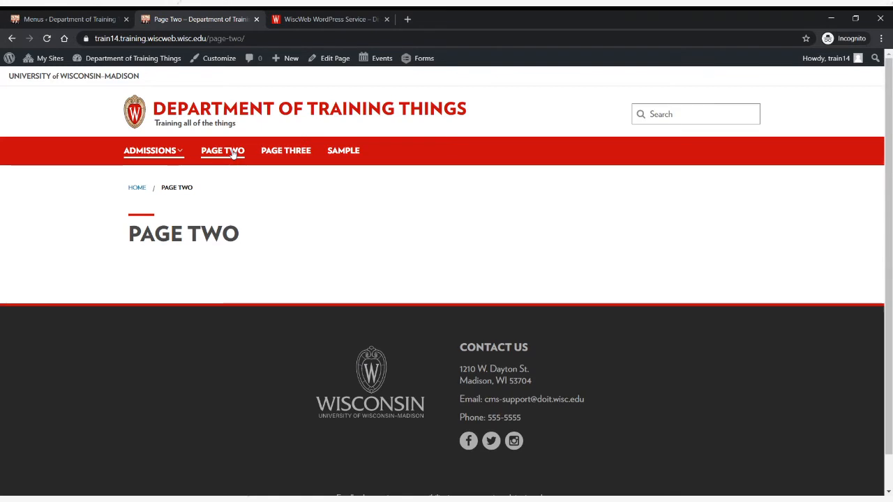
left_click(305, 159)
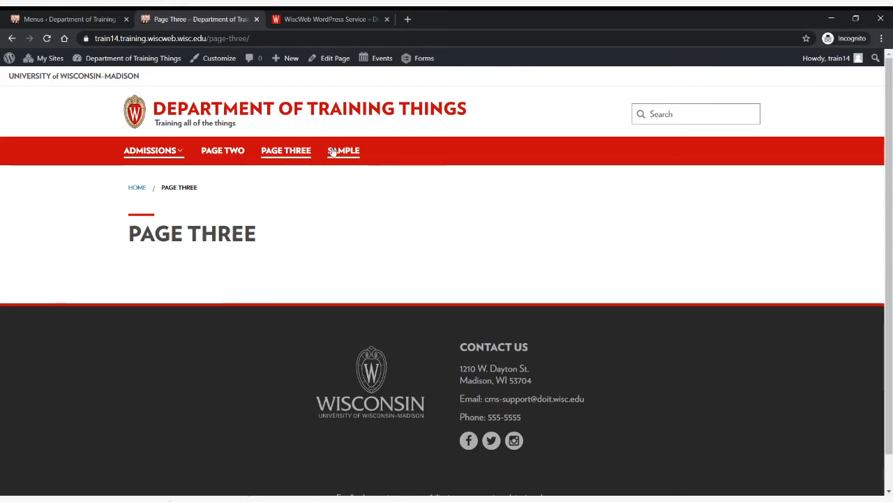
left_click(333, 153)
left_click(222, 159)
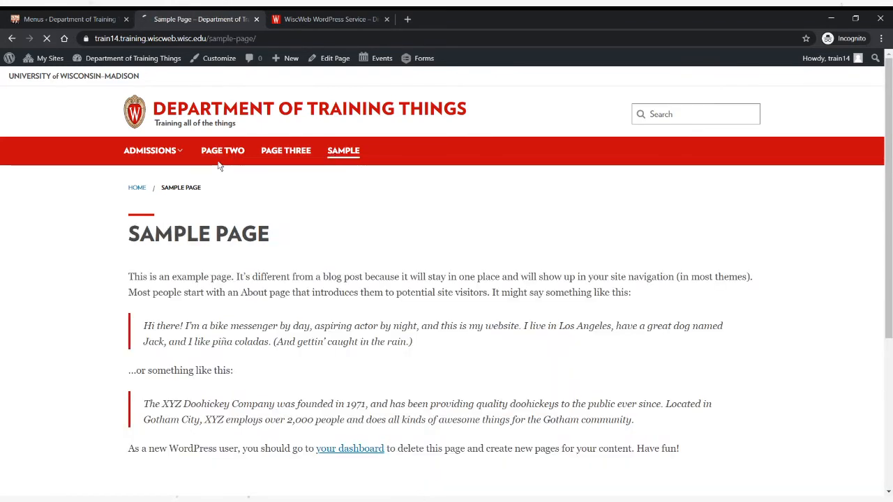
- In the menu editor, nest the top-level Page Three as a sub item under the top-level Page Two, and save the menu
left_click(87, 20)
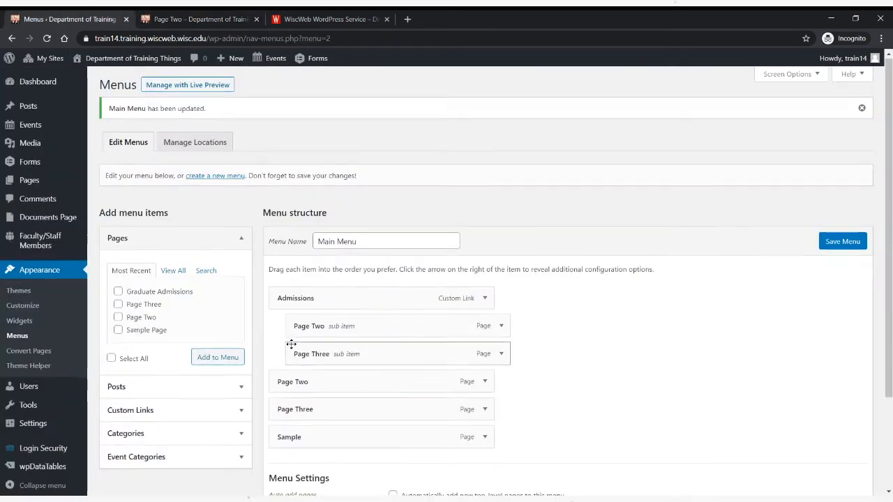
scroll(291, 343, "down", 2)
left_click_drag(295, 354, 328, 362)
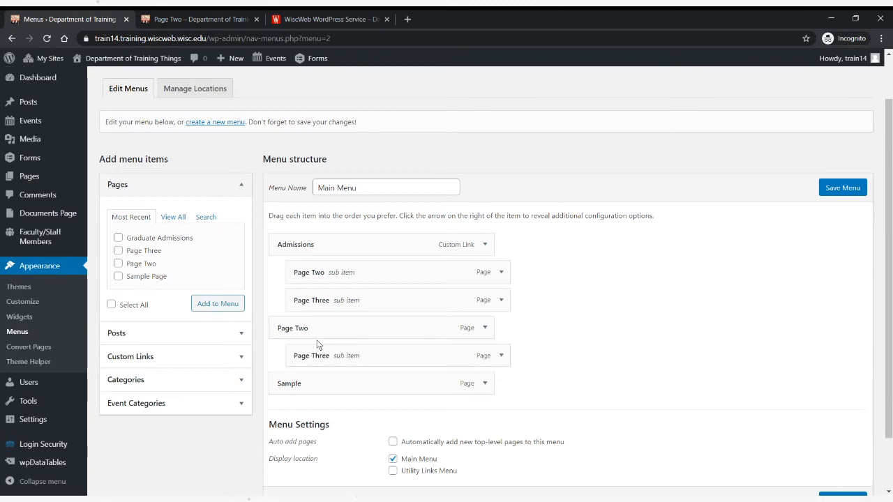
left_click(846, 187)
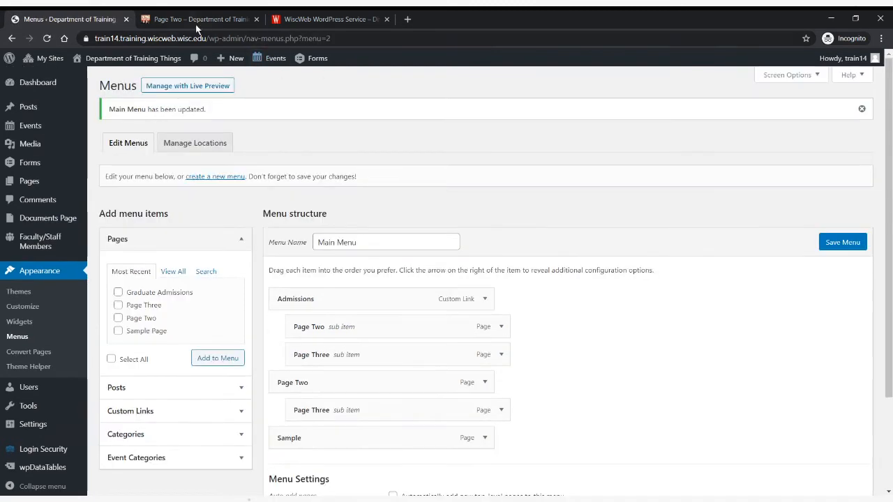
- Load the training site's front page, and examine how the top-level Page Two item and its submenu respond when selected
left_click(198, 19)
left_click(180, 104)
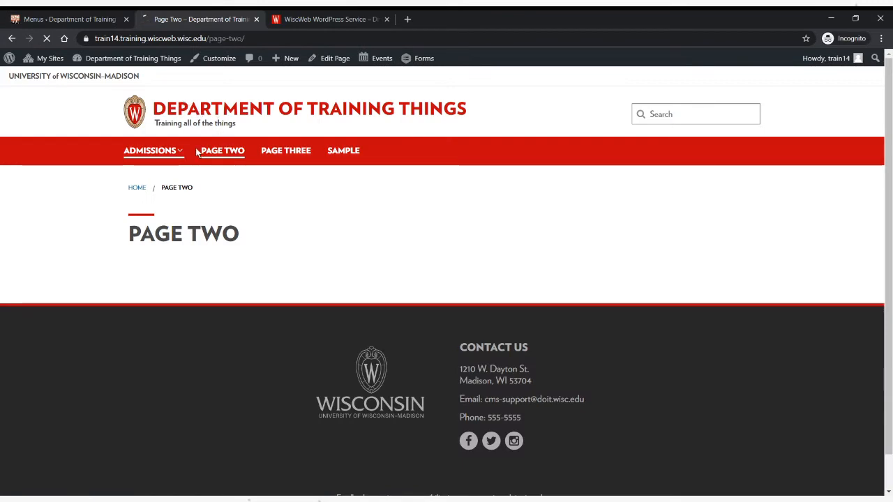
left_click(250, 156)
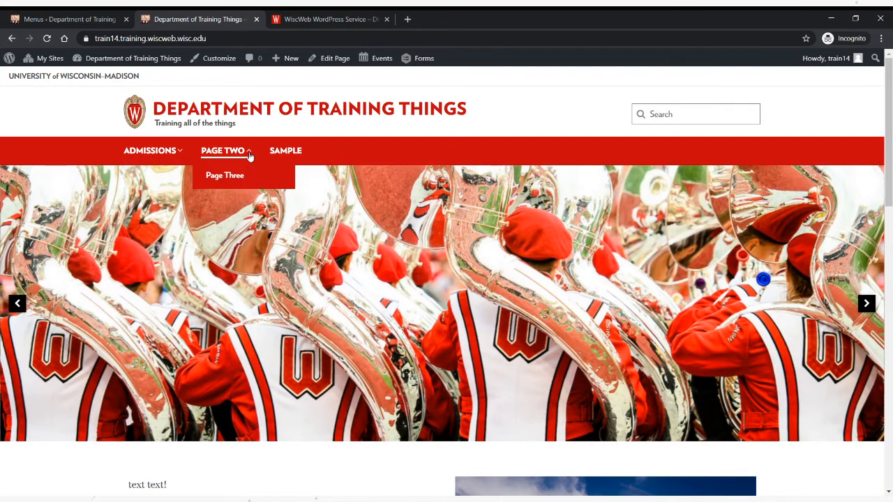
left_click(250, 157)
left_click(225, 155)
left_click(225, 155)
left_click(225, 155)
left_click(224, 155)
left_click(224, 155)
left_click(225, 155)
left_click(225, 155)
left_click(224, 155)
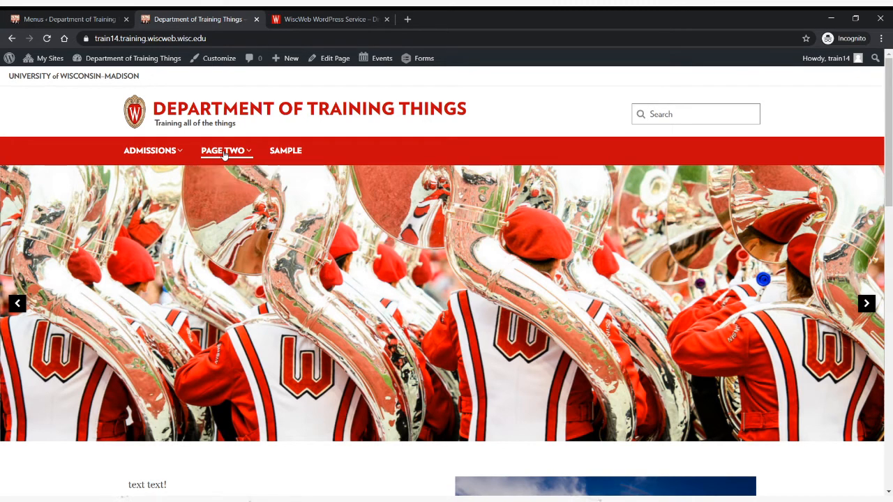
left_click(238, 155)
left_click(237, 155)
left_click(247, 155)
left_click(247, 155)
left_click(237, 154)
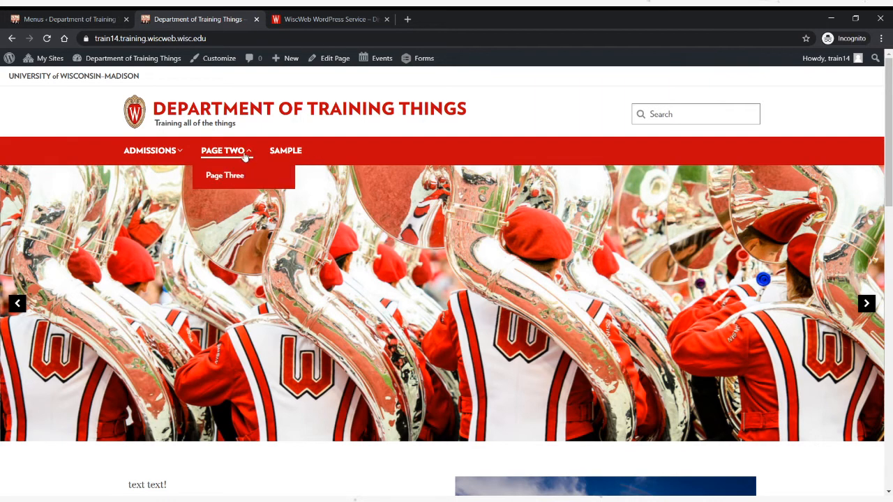
left_click(241, 155)
left_click(244, 155)
left_click(246, 155)
left_click(248, 155)
left_click(243, 155)
left_click(234, 156)
left_click(231, 157)
left_click(230, 157)
left_click(229, 157)
left_click(226, 157)
left_click(225, 159)
left_click(225, 160)
left_click(225, 157)
left_click(226, 158)
- Open Page Two from the Admissions submenu, check the Page Two dropdown there, and return to the site's front page
left_click(152, 151)
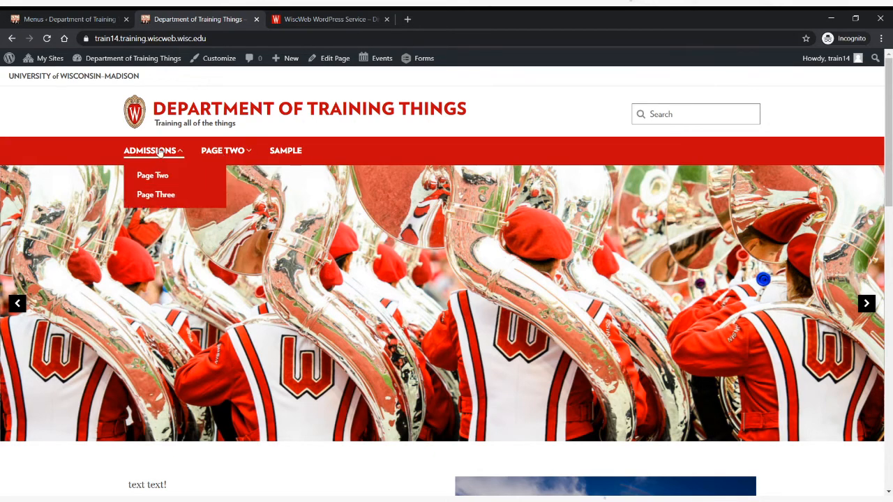
left_click(158, 177)
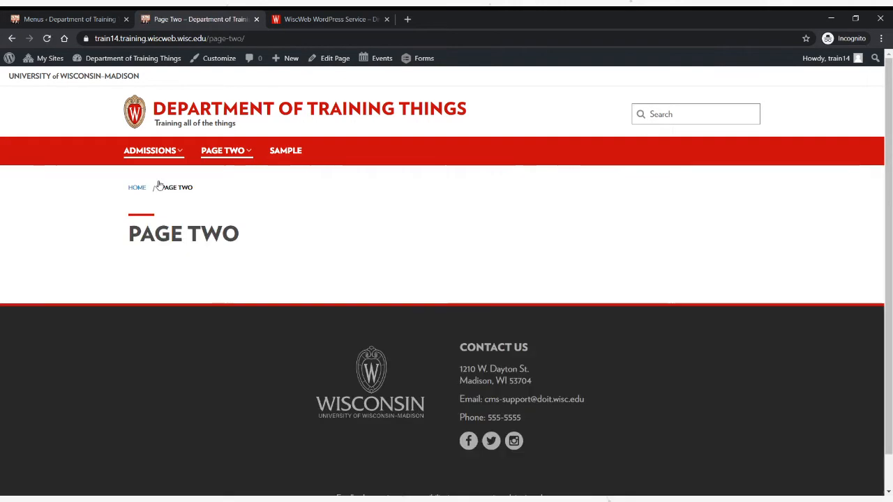
left_click(236, 158)
left_click(236, 157)
left_click(236, 157)
left_click(237, 156)
left_click(238, 156)
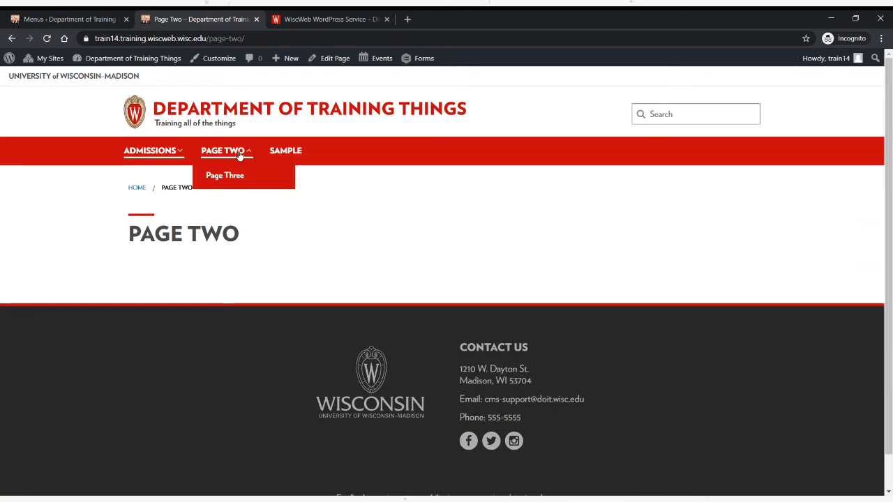
left_click(241, 154)
left_click(225, 156)
left_click(226, 156)
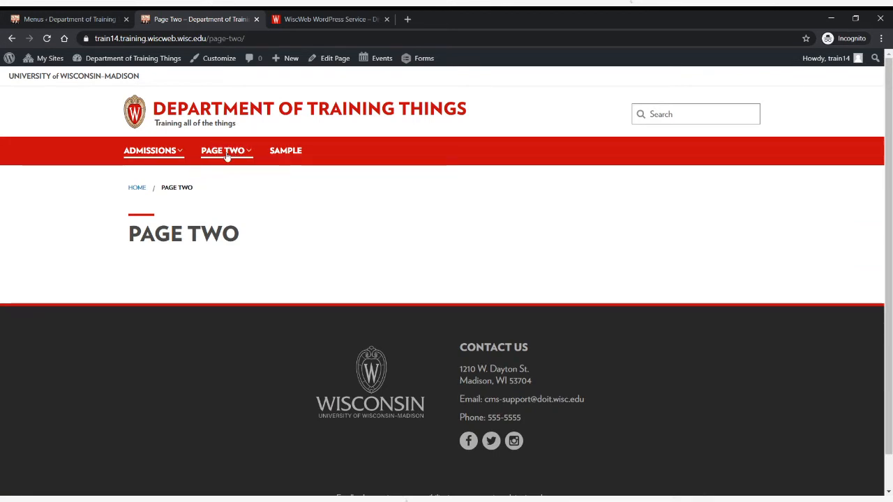
left_click(212, 156)
left_click(197, 117)
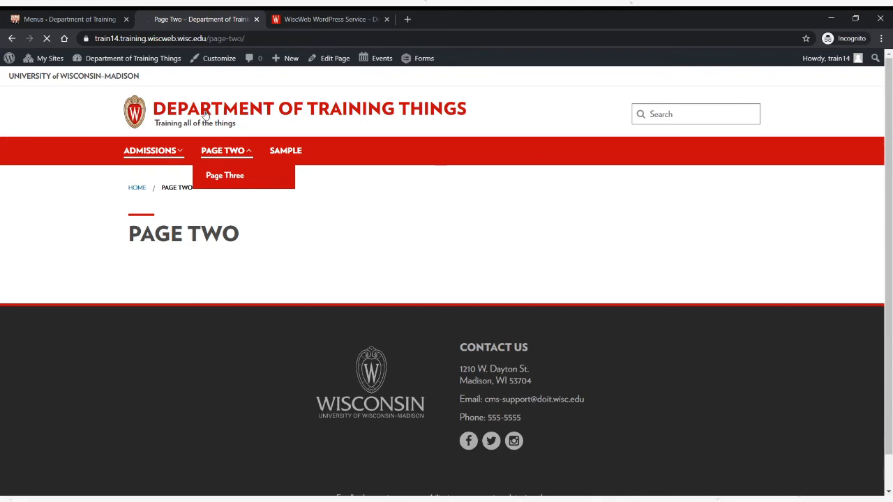
- In the menu editor, move the Page Three item out from under Page Two to the top level of the menu
left_click(98, 20)
left_click_drag(373, 353, 326, 410)
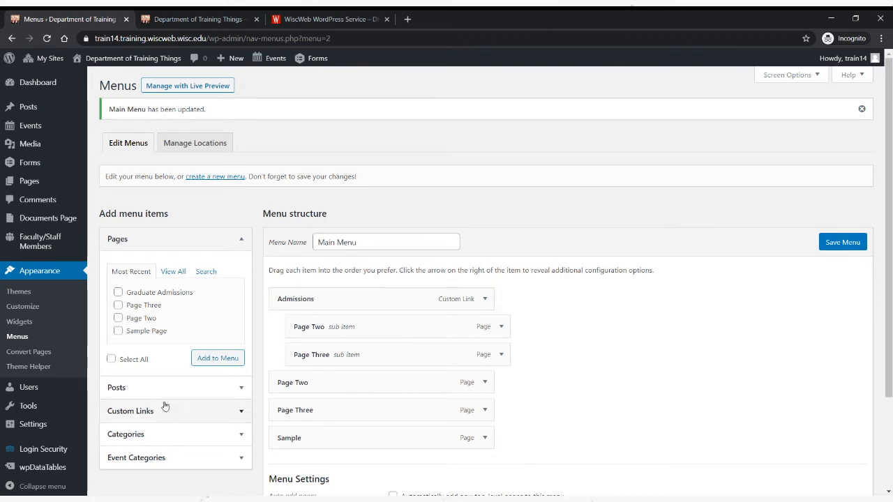
left_click(238, 414)
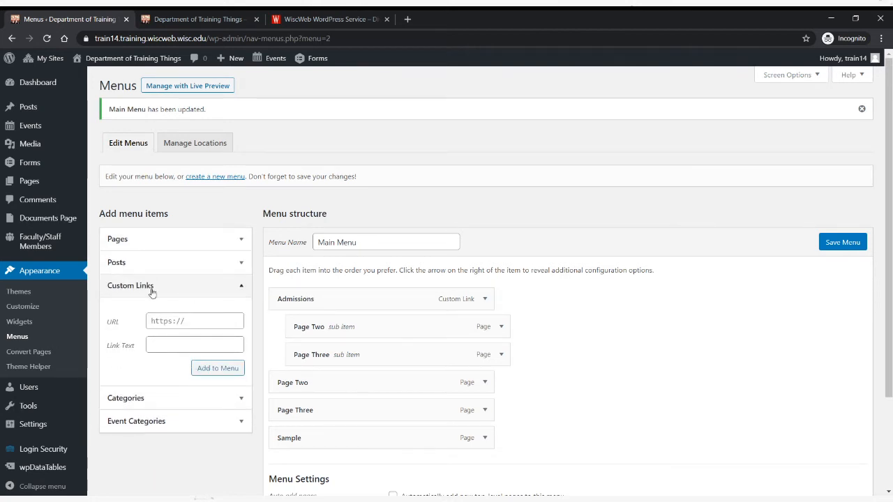
left_click(174, 318)
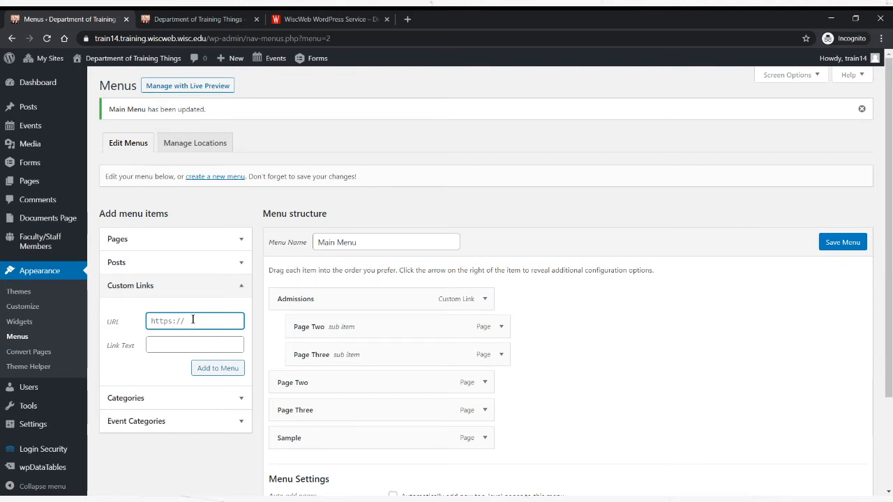
type("https://www.")
type("housing.wisc.edu")
key("Tab")
type("UW Housin")
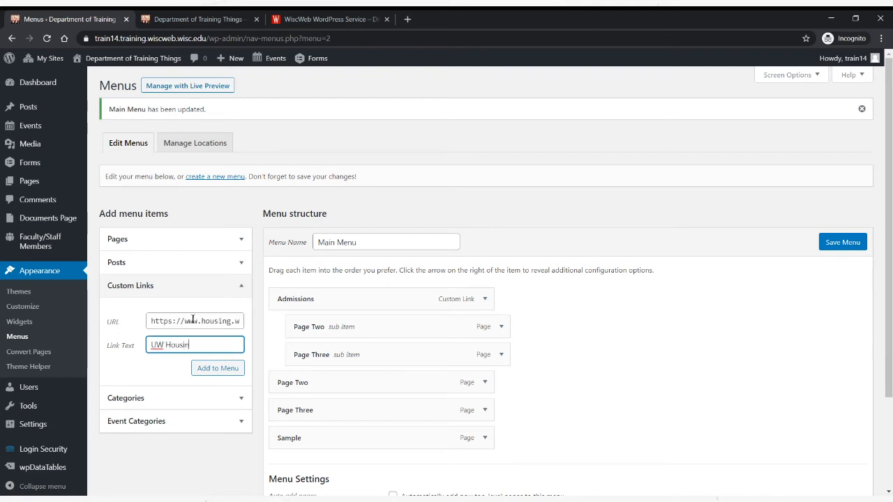
type("g")
left_click(216, 372)
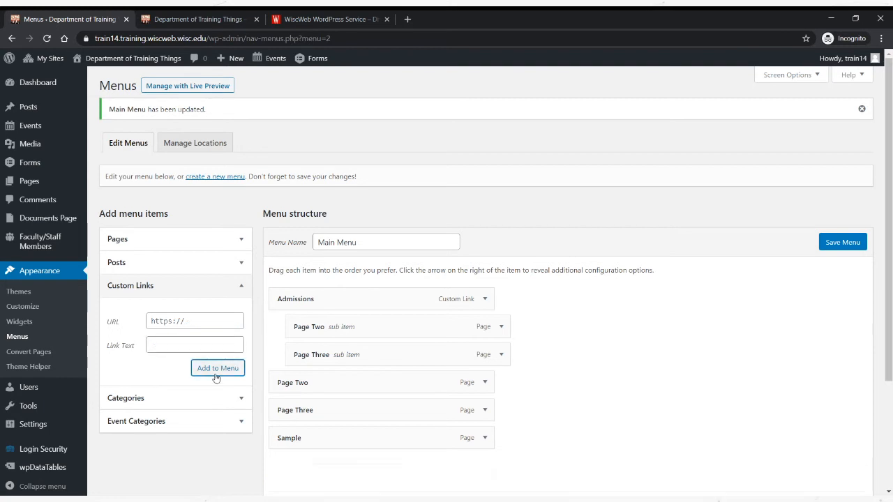
scroll(216, 373, "down", 1)
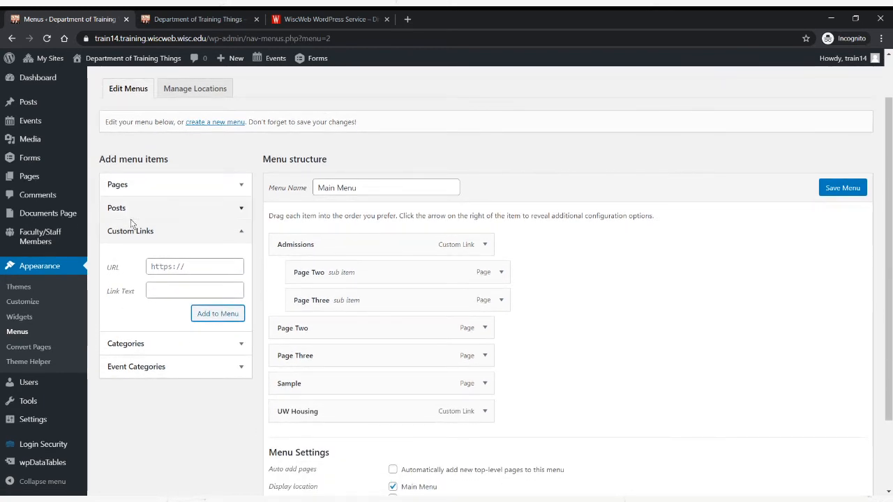
- Save the Main Menu with the newly added UW Housing link
left_click(225, 187)
left_click(224, 187)
left_click(172, 231)
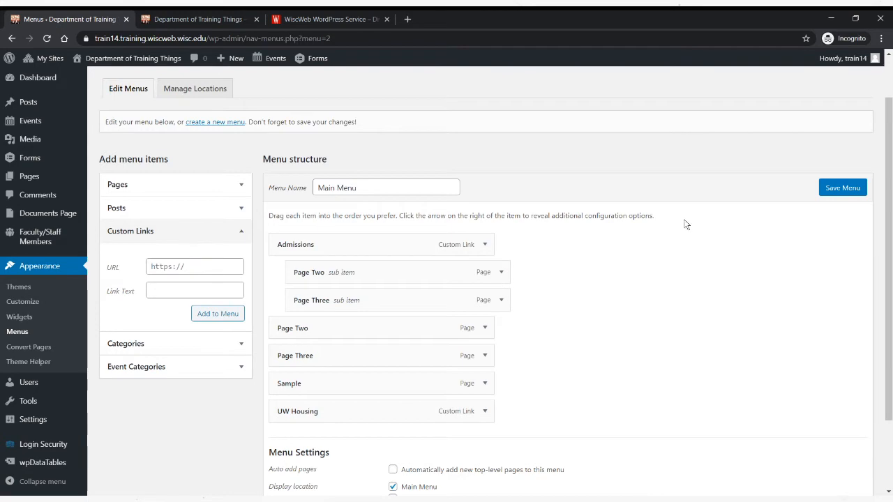
left_click(844, 187)
- Reload the site's front page, test the UW Housing link in the navigation, and return to the front page
left_click(214, 20)
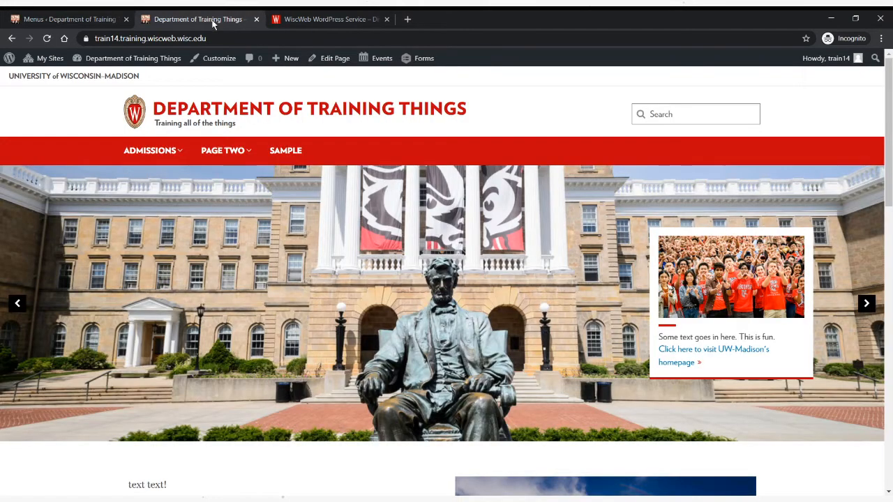
key("F5")
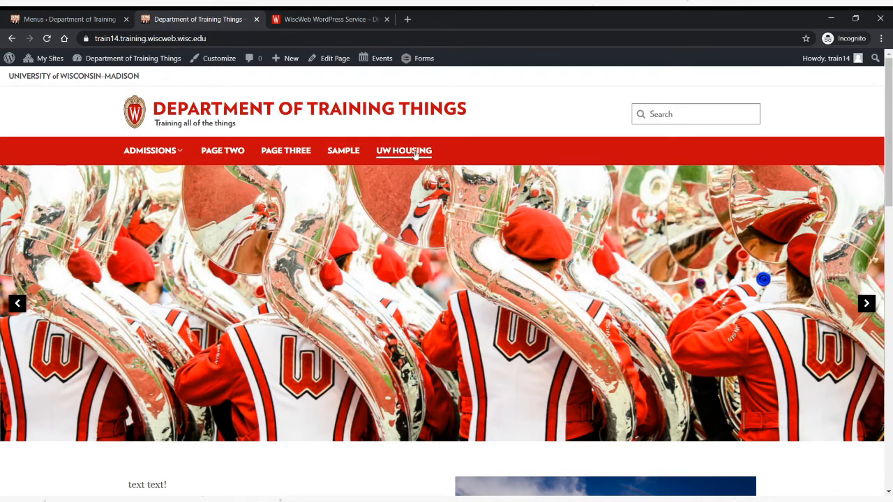
left_click(411, 151)
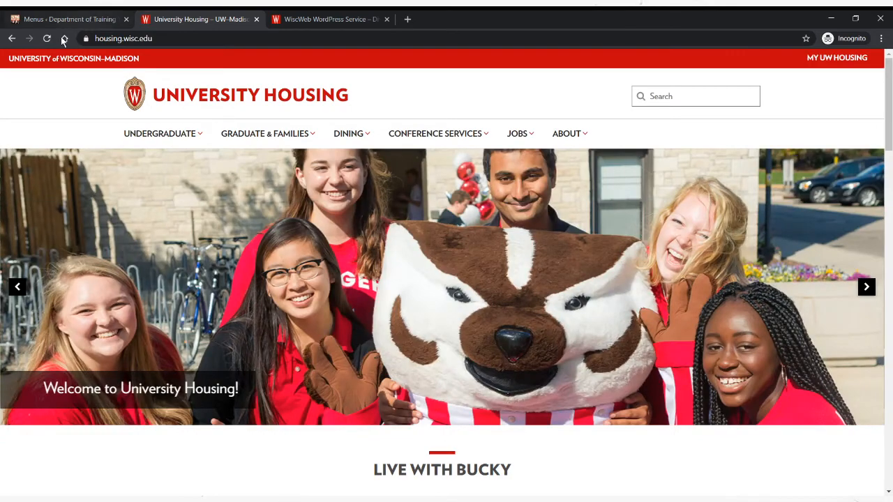
left_click(12, 39)
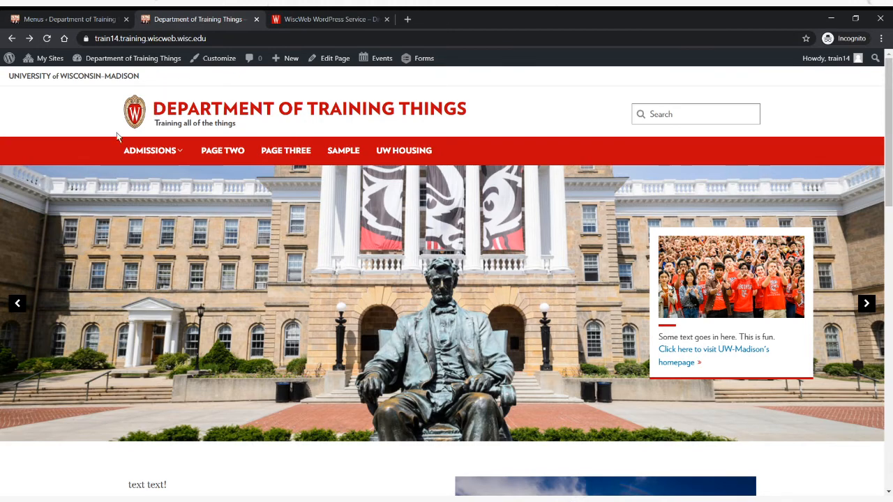
- Save the Main Menu again in the menu editor, and create a new menu named Quick Links
left_click(70, 22)
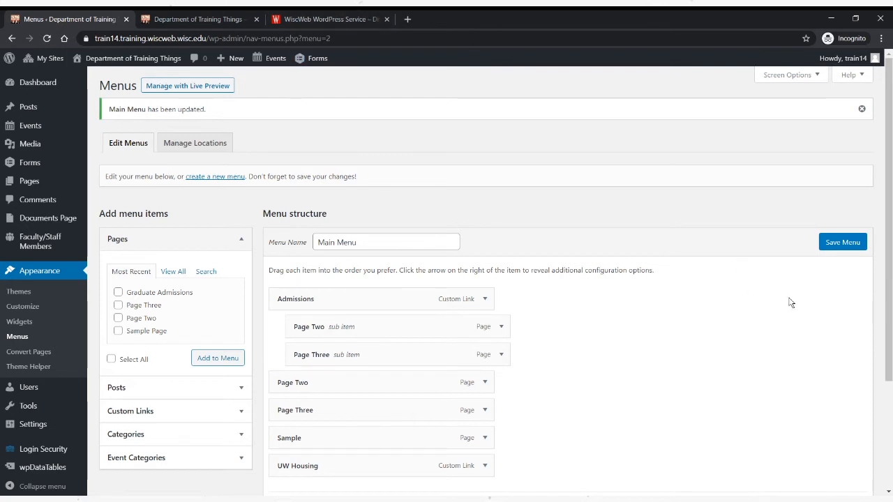
left_click(842, 242)
left_click(227, 179)
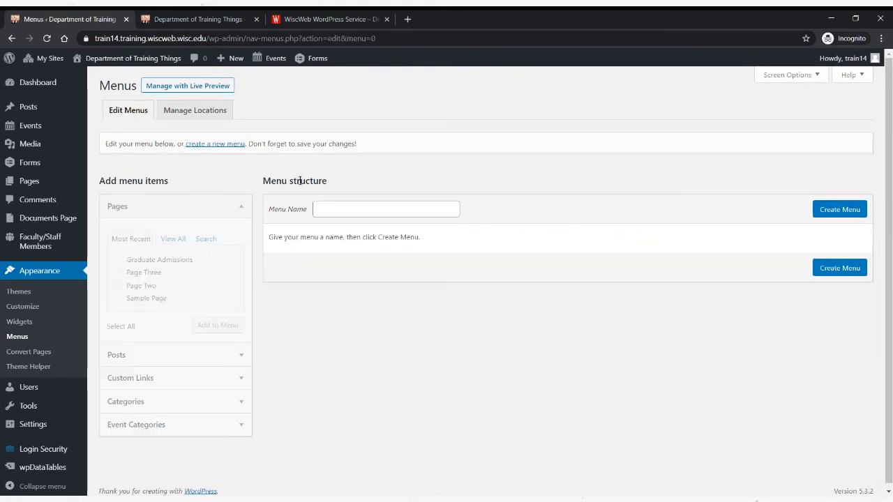
left_click(370, 210)
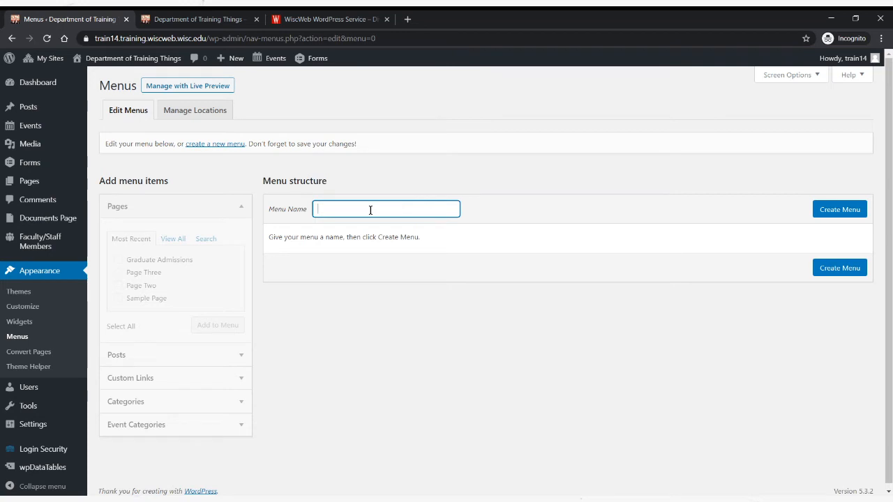
type("Quick Links")
key("BackSpace")
key("BackSpace")
key("BackSpace")
key("BackSpace")
type("ink")
left_click(838, 225)
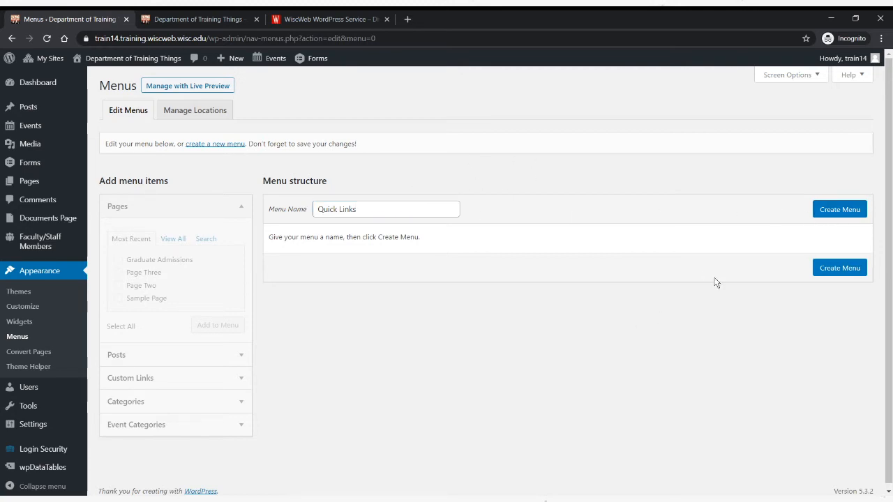
left_click(846, 210)
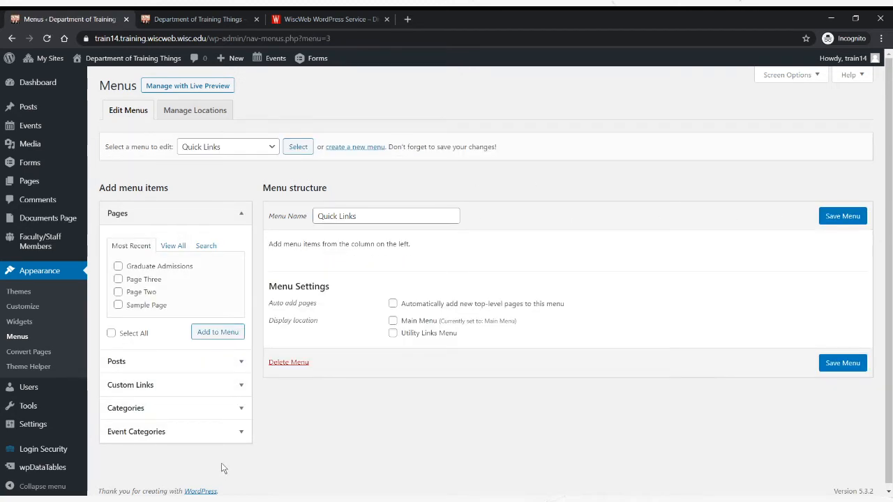
- Add Page Three, Page Two and Sample Page to the Quick Links menu, order Page Two first, and save the menu
left_click(118, 305)
left_click(118, 292)
left_click(118, 279)
left_click(227, 332)
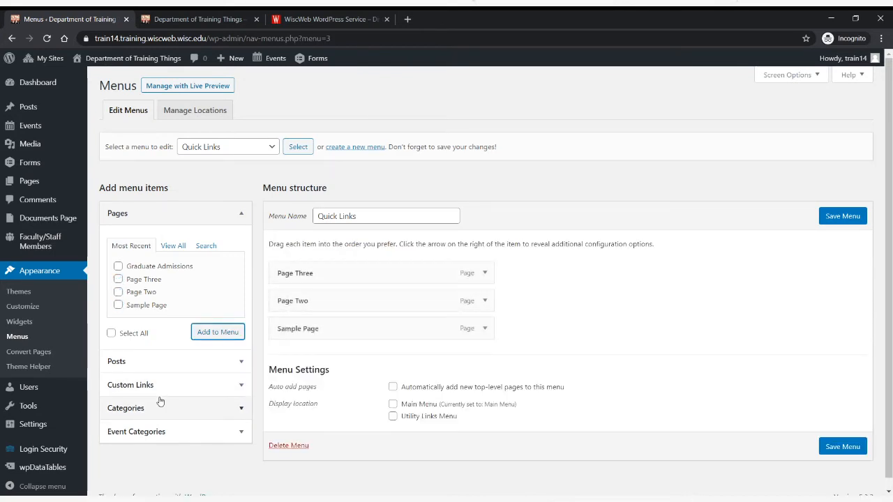
left_click_drag(319, 311, 327, 274)
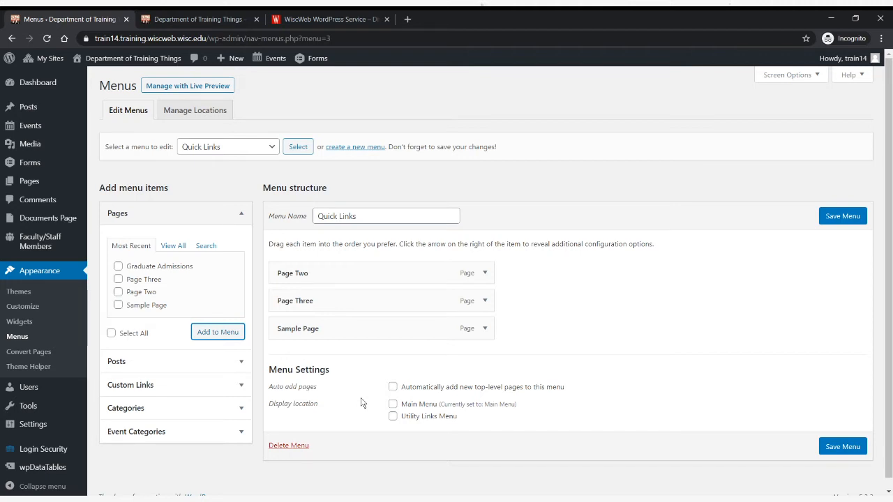
left_click(845, 218)
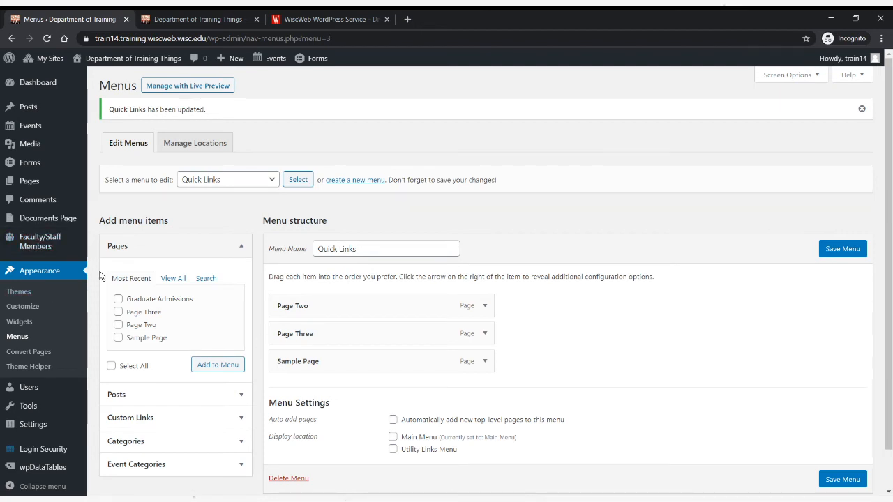
- In the site customizer's footer settings, assign the Quick Links menu to Footer Menu 1
left_click(28, 311)
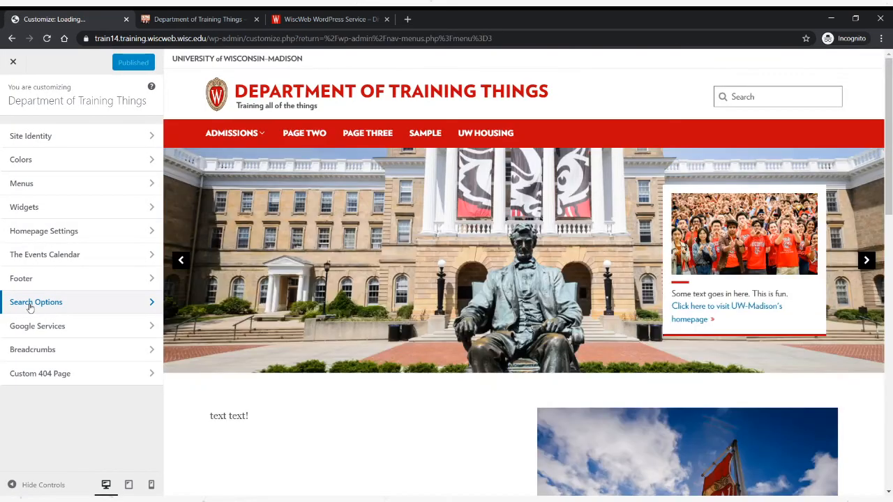
left_click(60, 279)
scroll(77, 307, "down", 5)
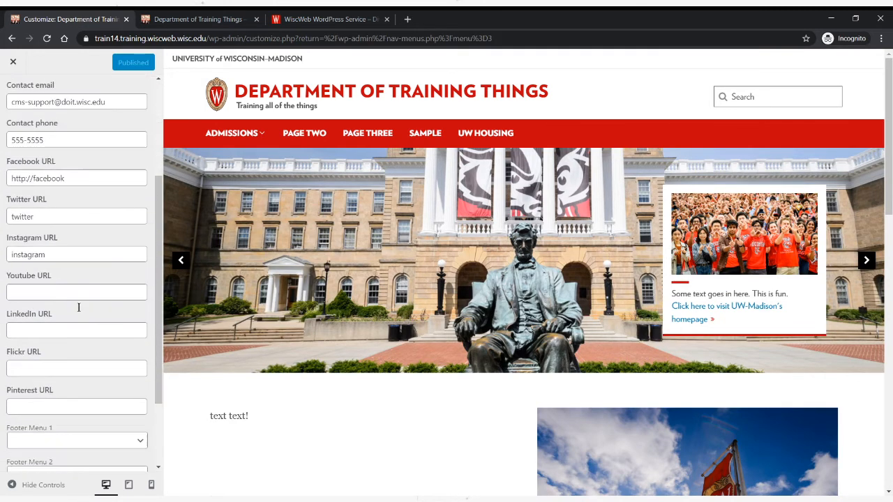
left_click(139, 338)
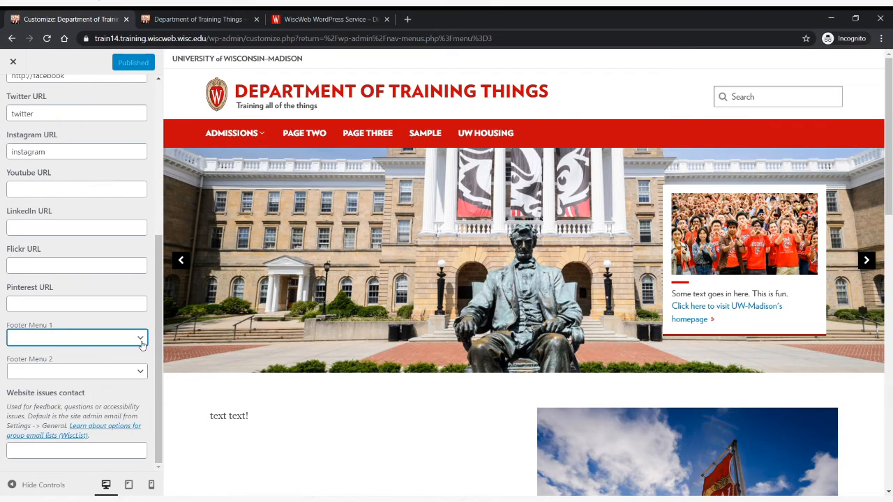
left_click(142, 340)
left_click(142, 342)
left_click(142, 342)
left_click(42, 390)
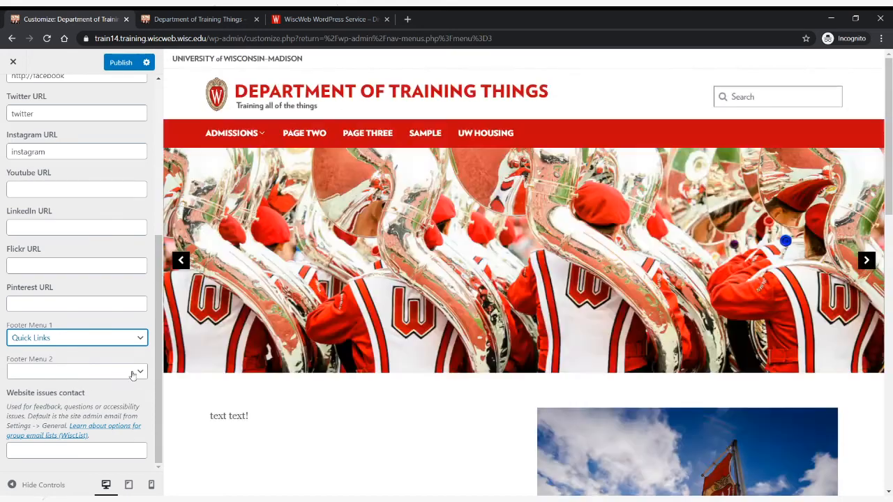
- Assign Main Menu to Footer Menu 2 and publish the footer changes
left_click(141, 375)
left_click(62, 409)
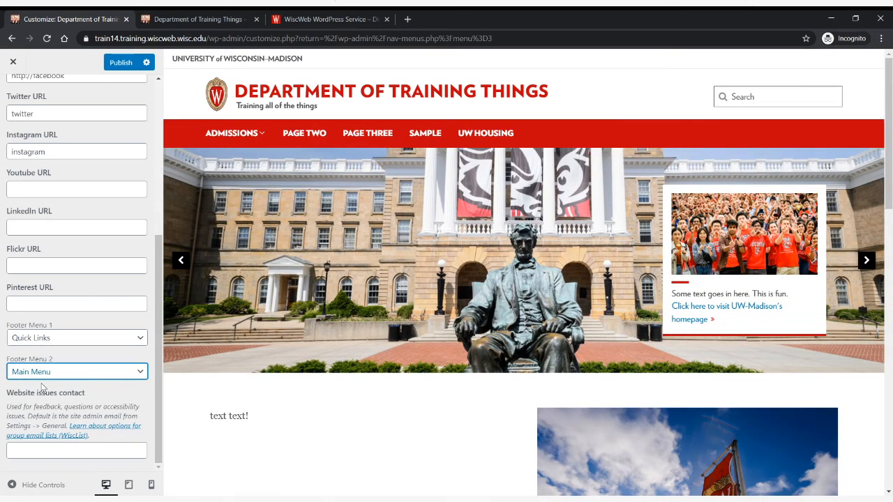
left_click(123, 63)
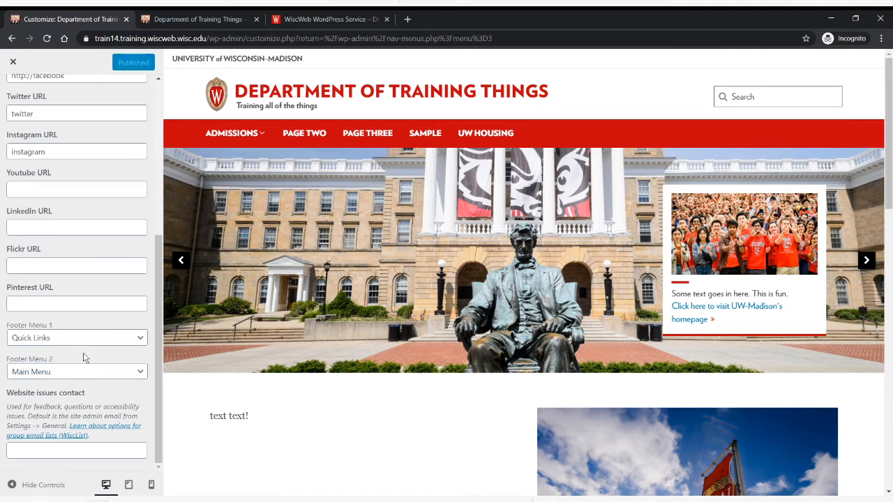
- Reload the site's front page and examine the Quick Links and Main Menu columns in its footer, particularly the Quick Links heading
left_click(189, 22)
key("F5")
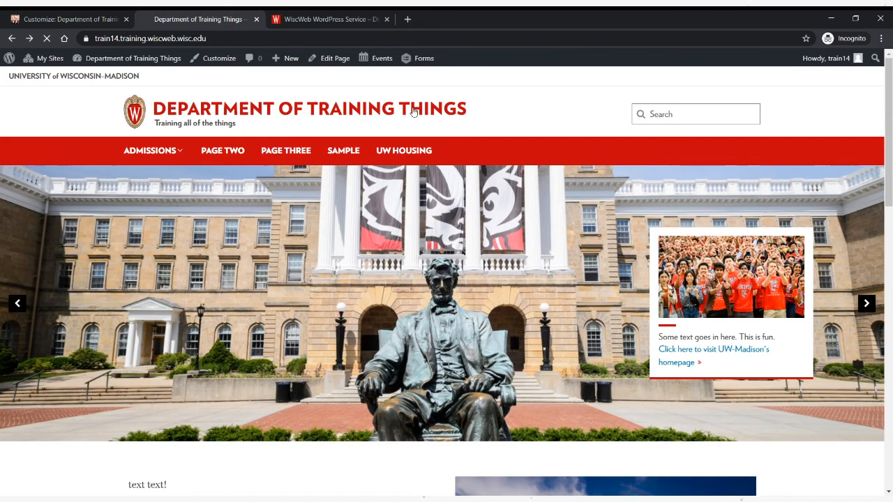
scroll(411, 294, "down", 5)
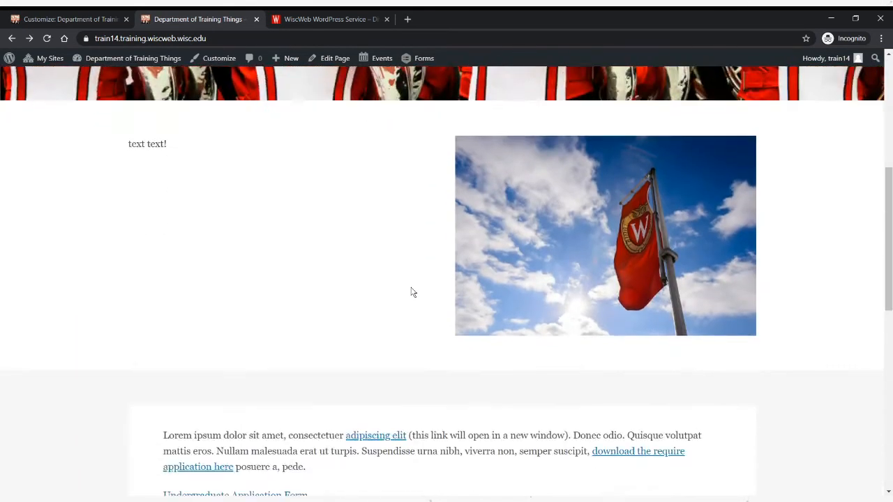
scroll(412, 293, "down", 8)
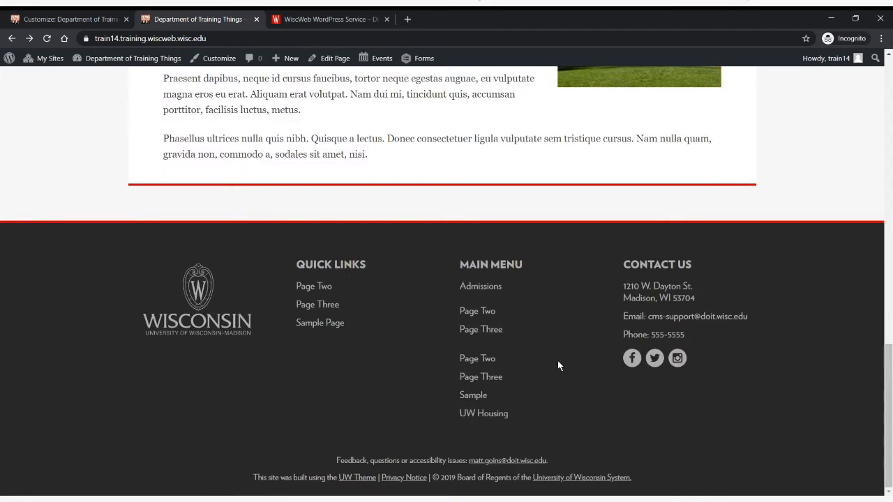
left_click_drag(297, 264, 379, 327)
left_click(315, 264)
left_click_drag(297, 264, 370, 266)
left_click(355, 266)
left_click_drag(299, 265, 370, 266)
left_click(348, 265)
left_click_drag(297, 266, 368, 265)
left_click(368, 265)
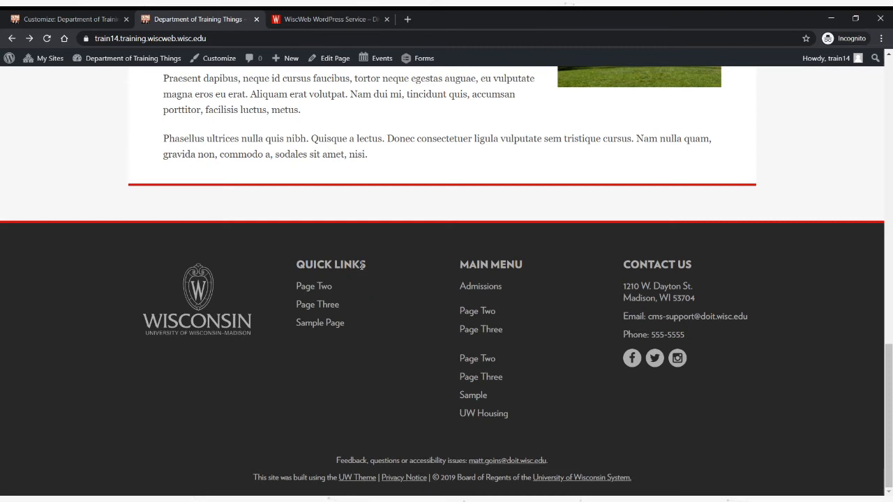
left_click_drag(298, 265, 364, 264)
left_click(298, 266)
left_click_drag(297, 265, 370, 266)
left_click(314, 266)
left_click_drag(298, 265, 363, 265)
left_click(363, 266)
left_click_drag(297, 266, 368, 266)
left_click(314, 266)
left_click_drag(297, 265, 368, 266)
left_click(368, 266)
- Check the Admissions item in the header navigation, and test the Admissions link in the footer's Main Menu column
scroll(450, 333, "up", 15)
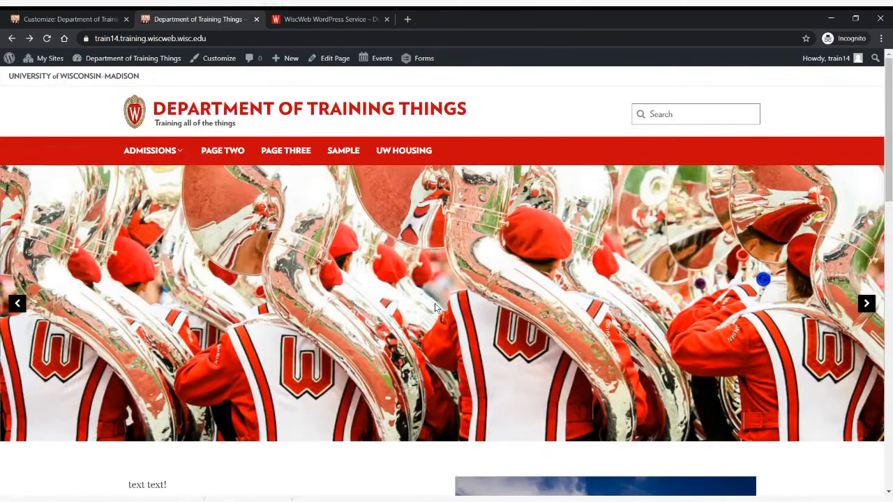
mouse_move(163, 155)
scroll(379, 279, "down", 15)
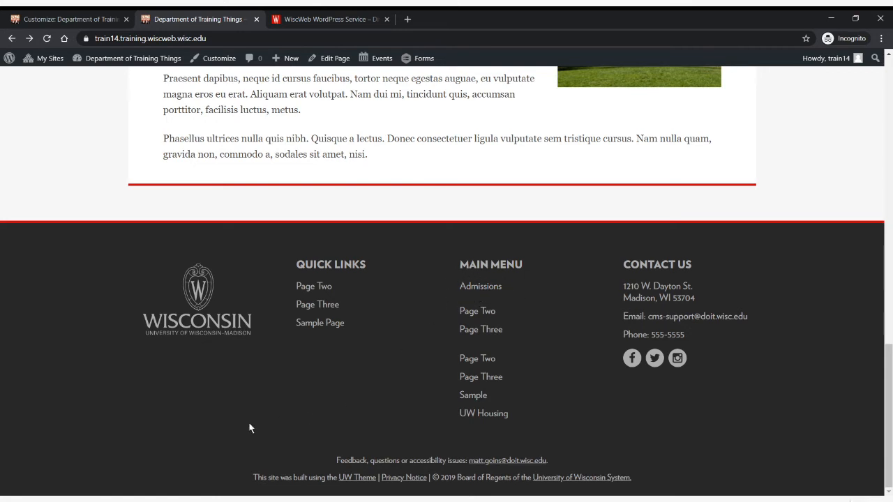
left_click(487, 291)
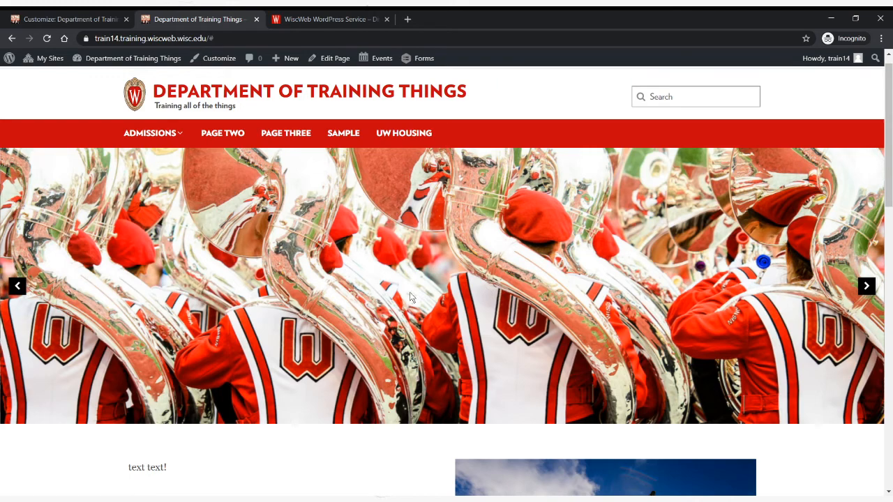
- Compare the footer's Main Menu column with the header navigation, opening and closing the Admissions dropdown there
left_click_drag(890, 122, 882, 408)
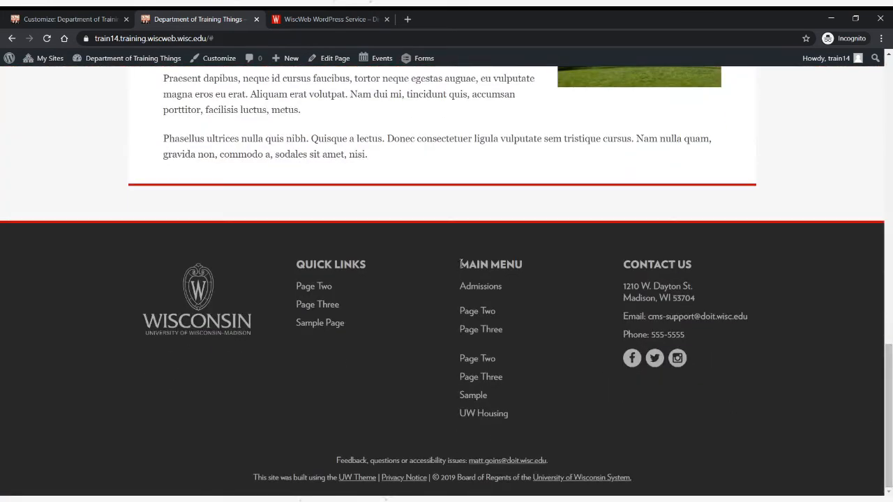
left_click_drag(461, 263, 526, 281)
left_click(524, 288)
left_click_drag(888, 363, 885, 62)
left_click(150, 150)
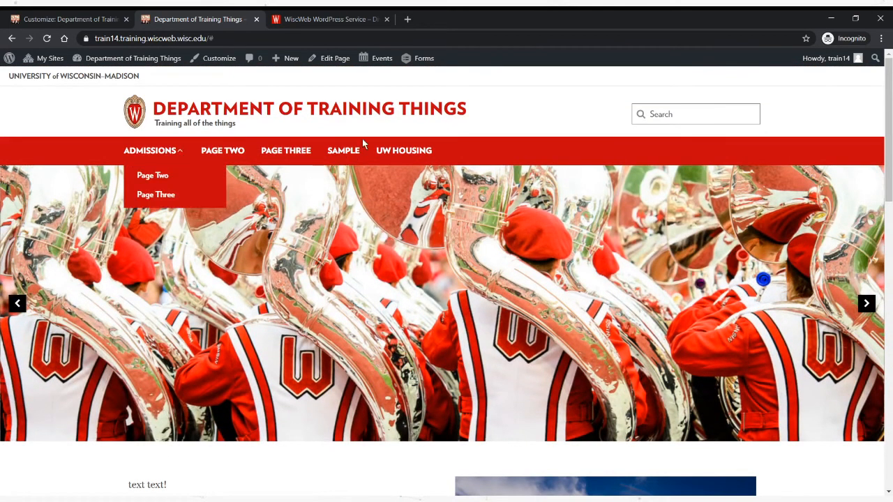
left_click(152, 150)
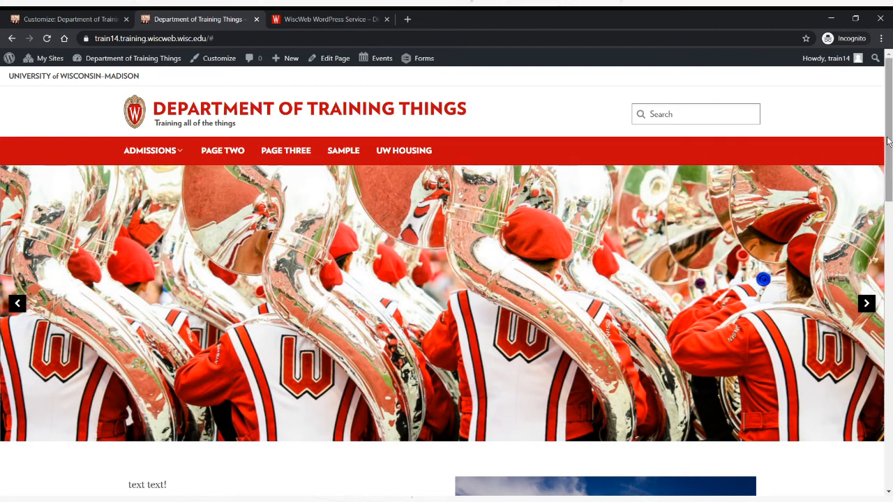
left_click_drag(887, 138, 889, 456)
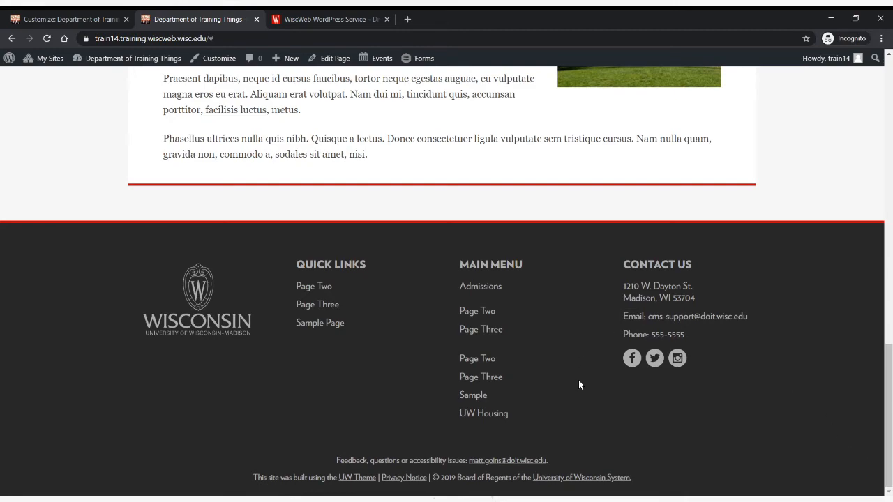
scroll(414, 309, "up", 15)
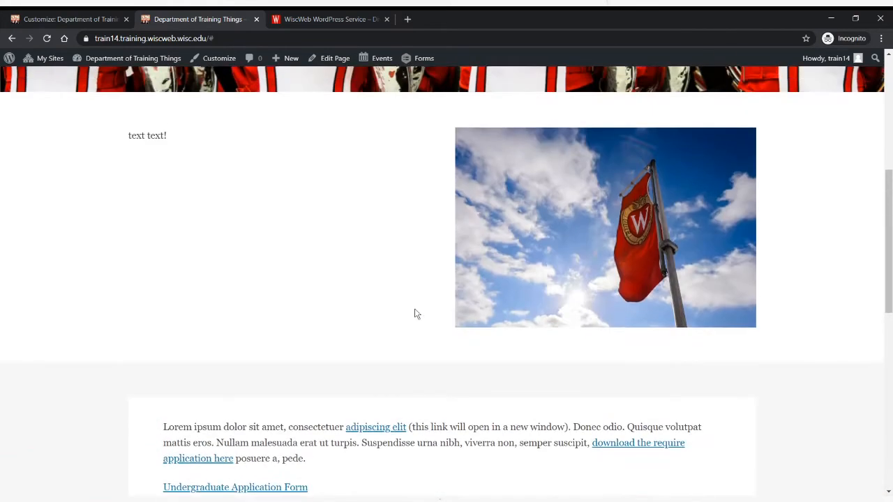
scroll(421, 313, "up", 1)
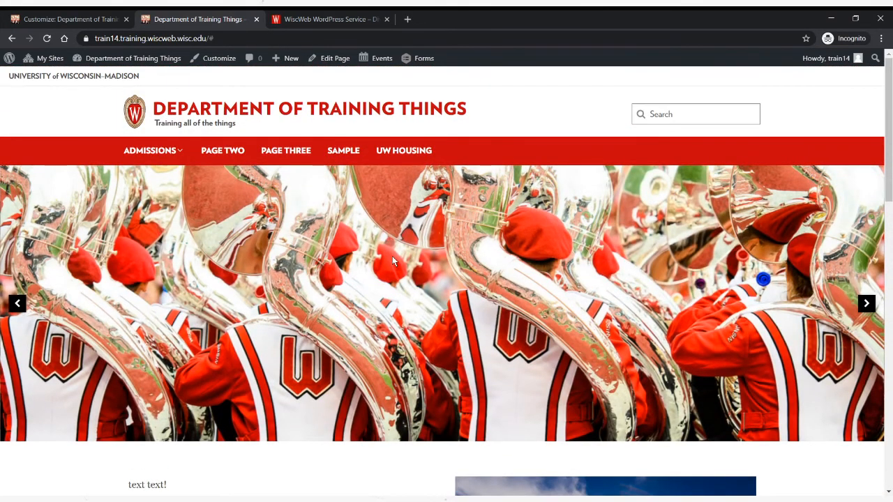
- Visit Page Three and the Sample page from the main navigation, and open Page Three for editing
left_click(285, 148)
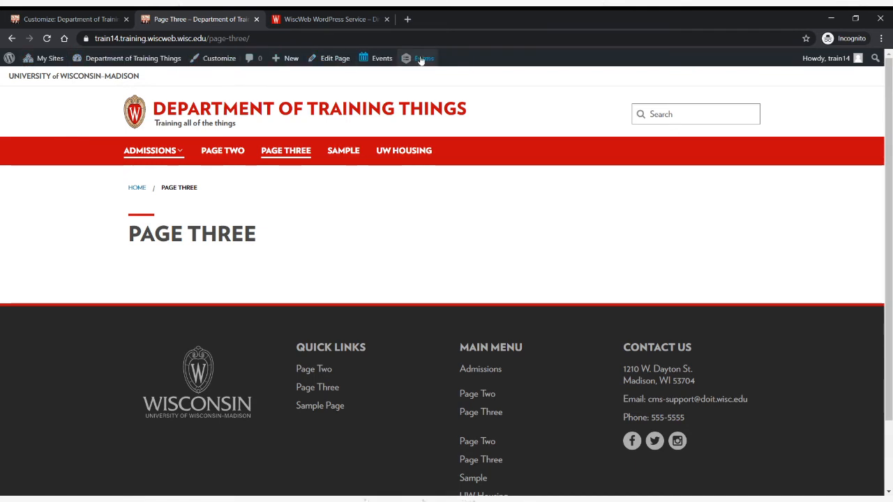
left_click(341, 155)
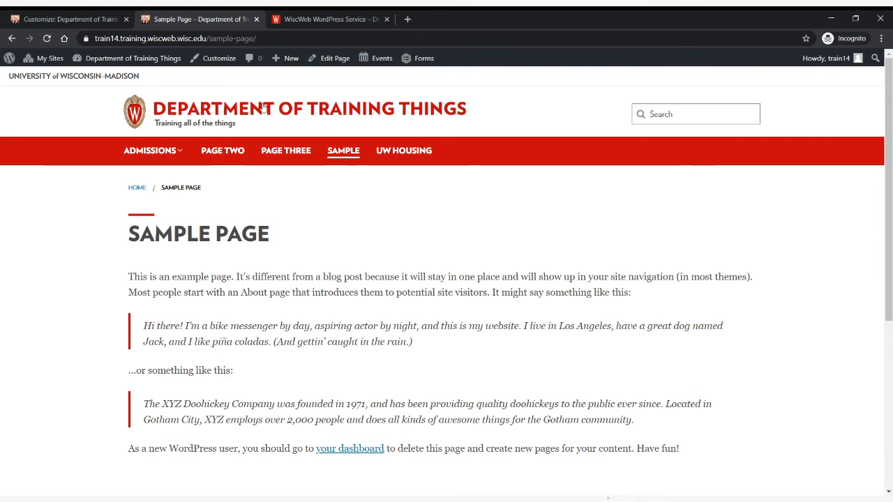
left_click(285, 152)
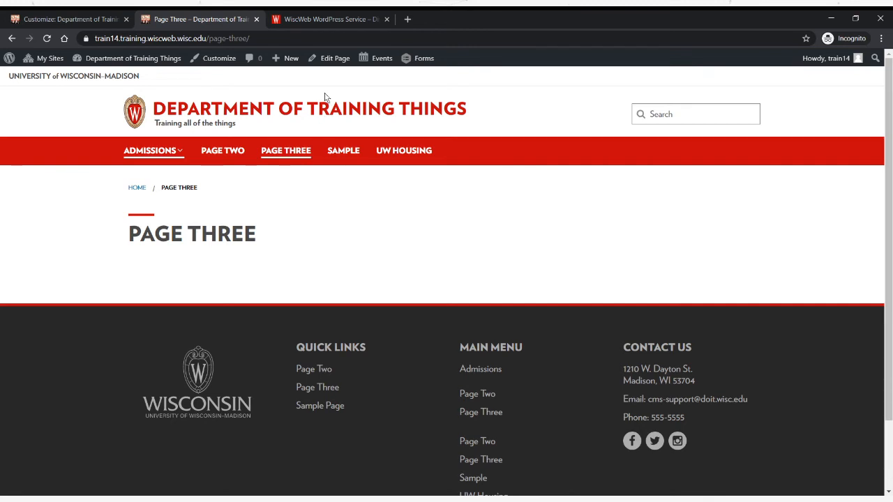
left_click(335, 59)
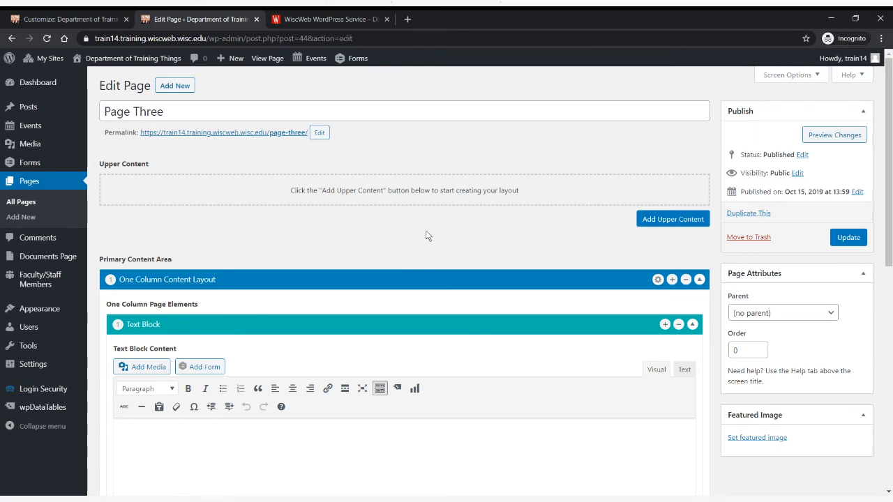
- Replace the one-column layout in Page Three's primary content area with a Two Column Content Layout
left_click(686, 279)
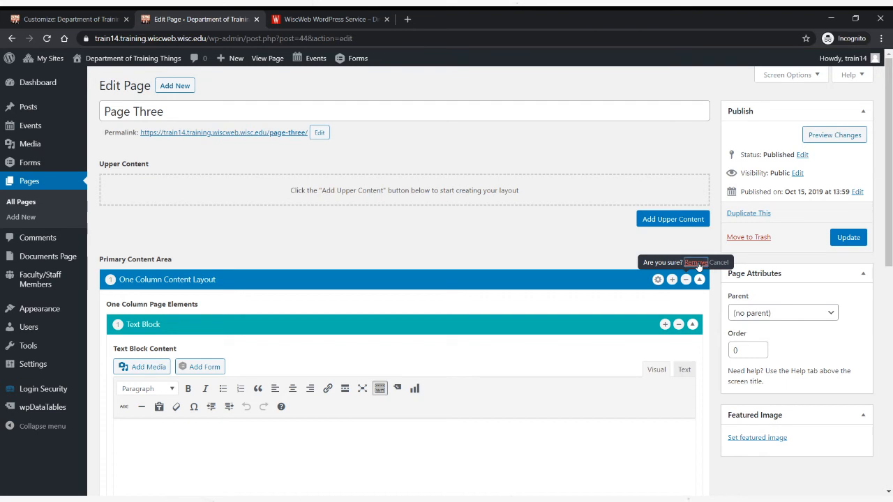
left_click(697, 263)
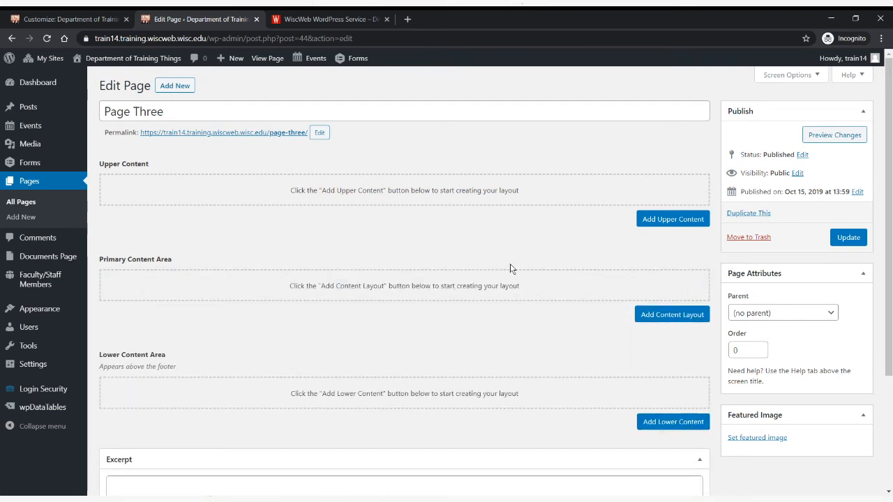
left_click(649, 315)
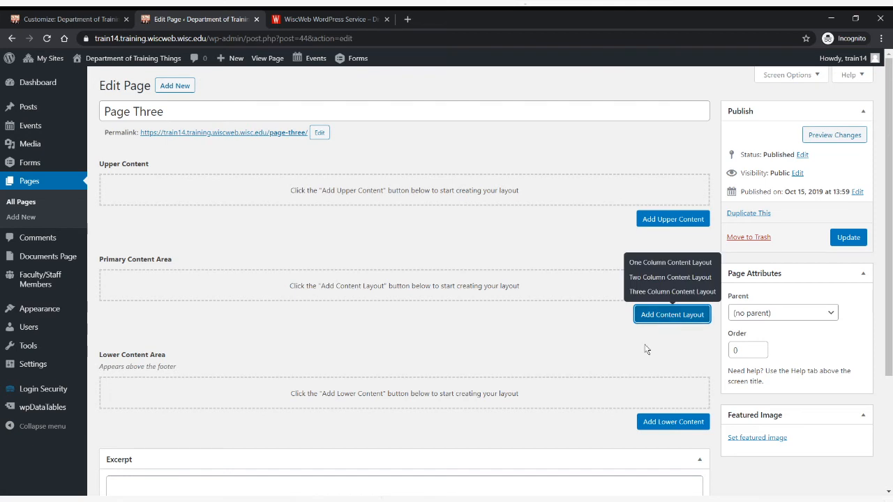
left_click(666, 281)
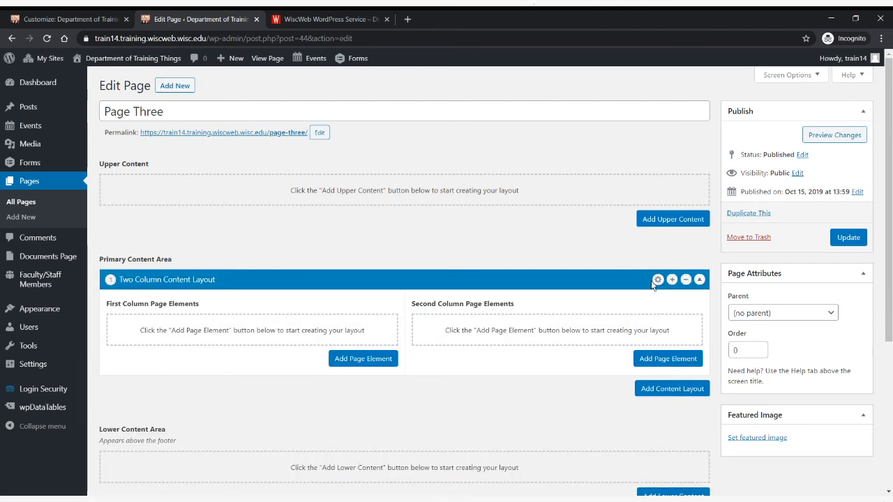
- Give the two-column layout the headline "Menus Are Fun" and set its column display to Left 60% Right 40%
left_click(657, 279)
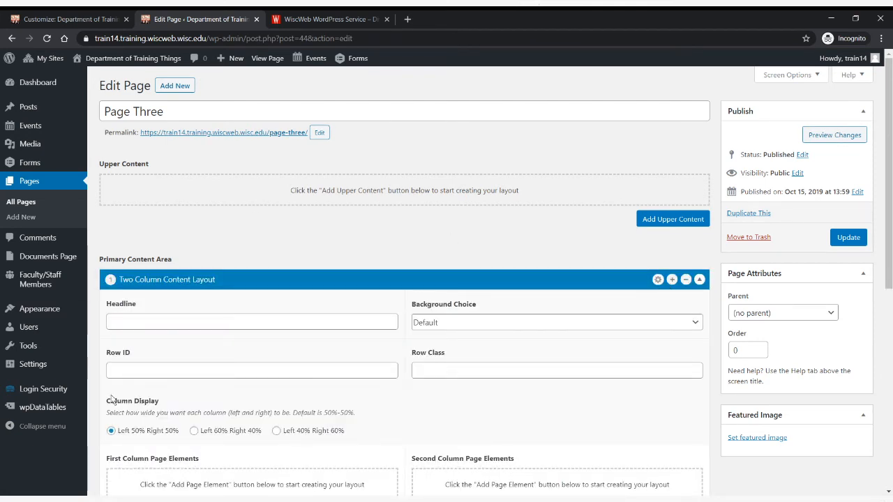
left_click(658, 280)
left_click(658, 280)
left_click(426, 326)
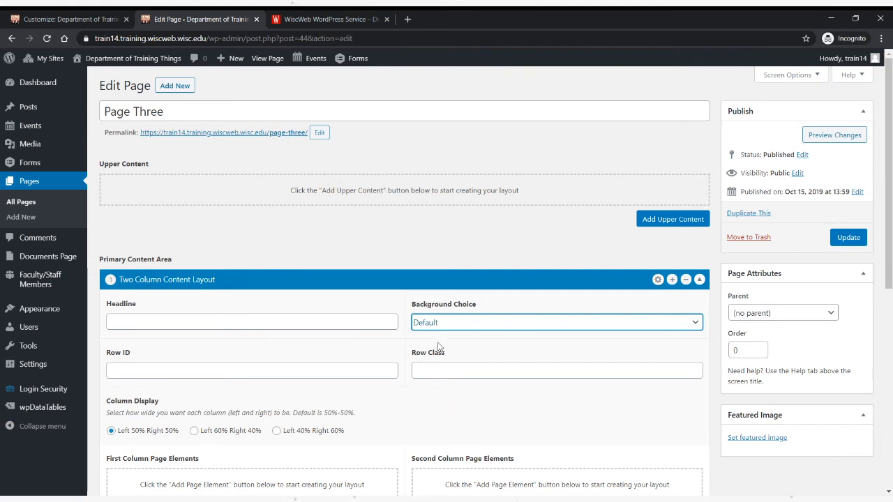
left_click(383, 321)
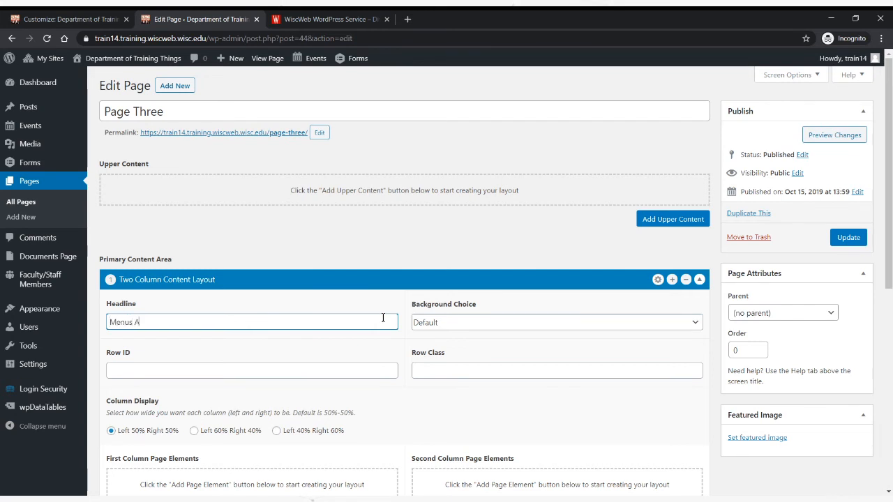
type("Menus Are Fun")
scroll(369, 365, "down", 2)
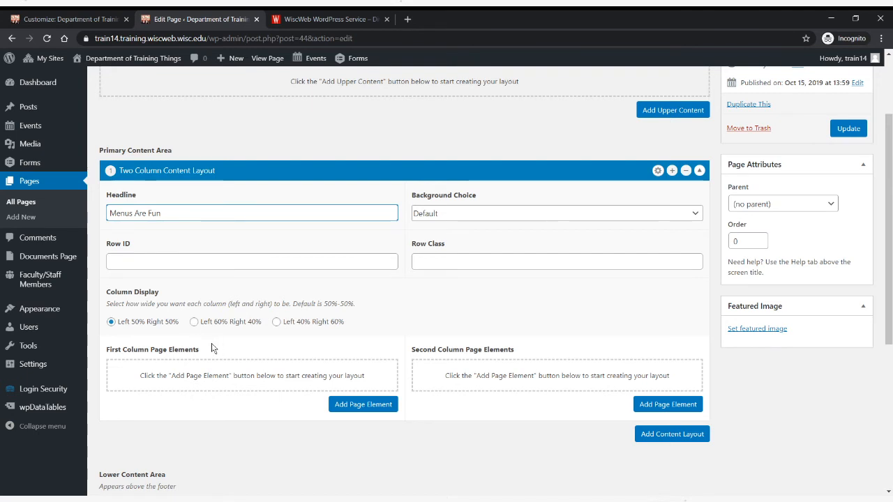
left_click(194, 322)
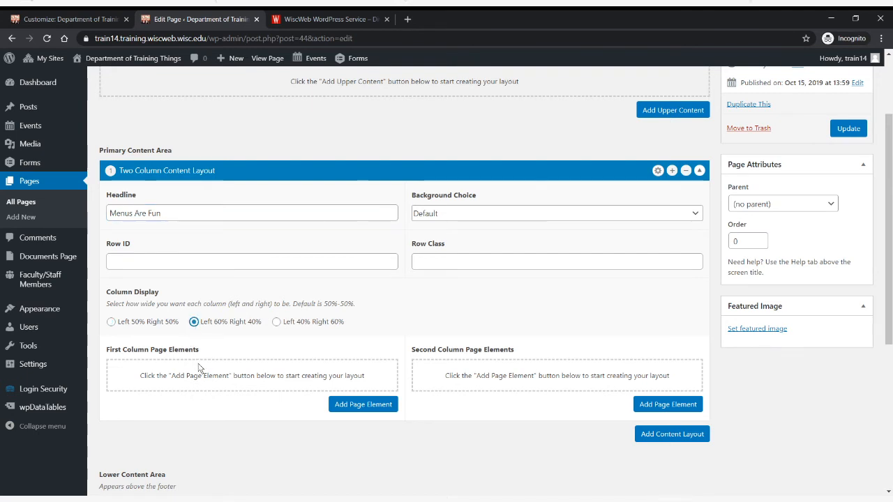
- Add a Text Block page element to the first column of the layout
left_click(342, 413)
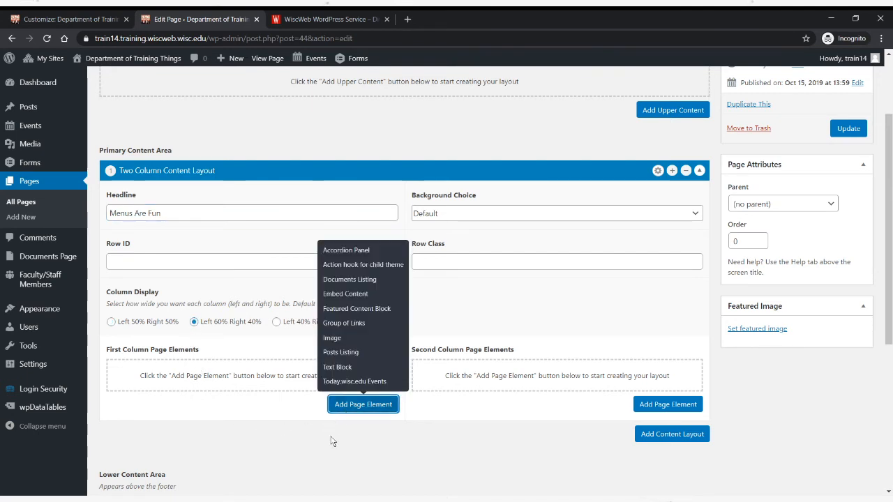
left_click(329, 444)
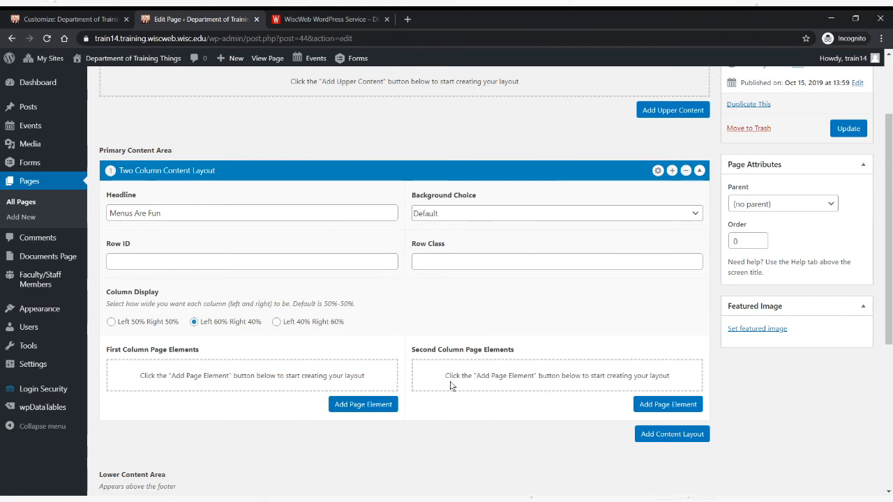
left_click(388, 411)
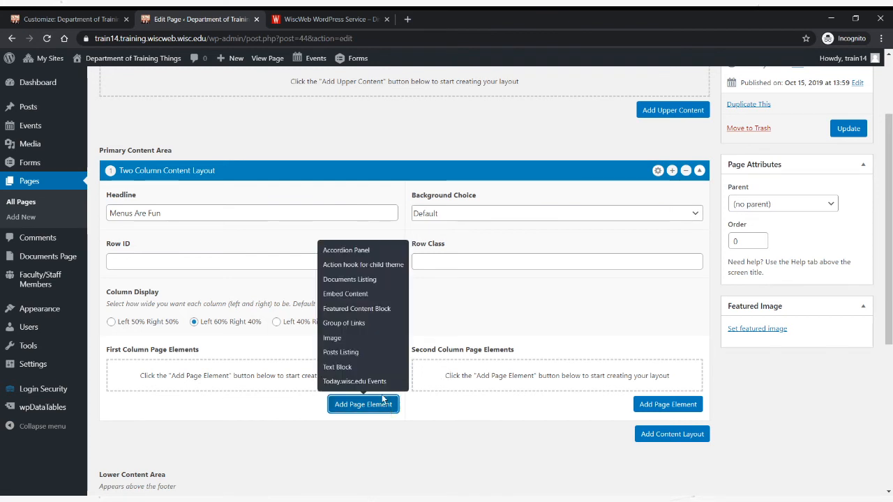
left_click(371, 368)
scroll(343, 398, "down", 3)
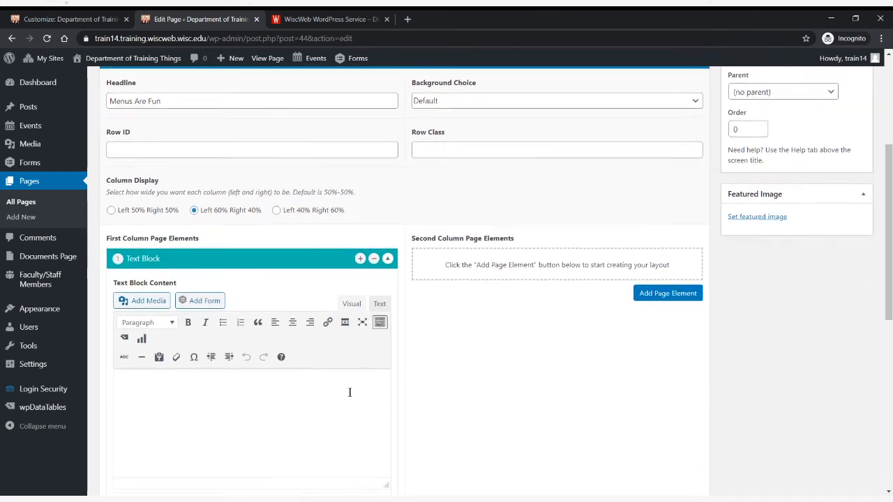
- Enter "Type in some exciting information! About this page!" as the text block's content
type("Ty")
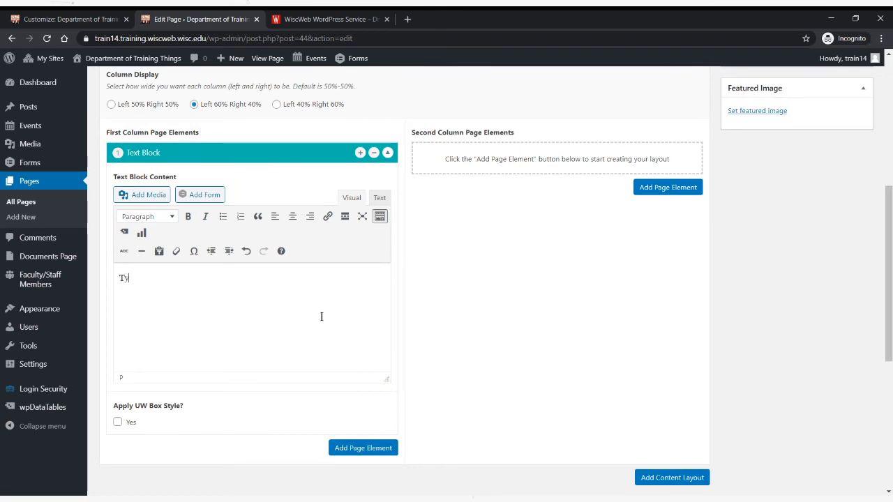
type("pe in some exciting information! ")
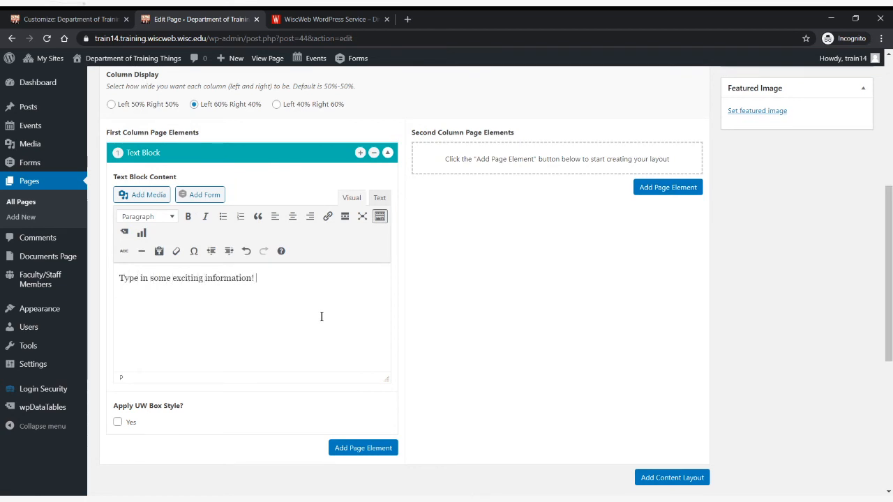
type("Q")
key("BackSpace")
type("About this pa")
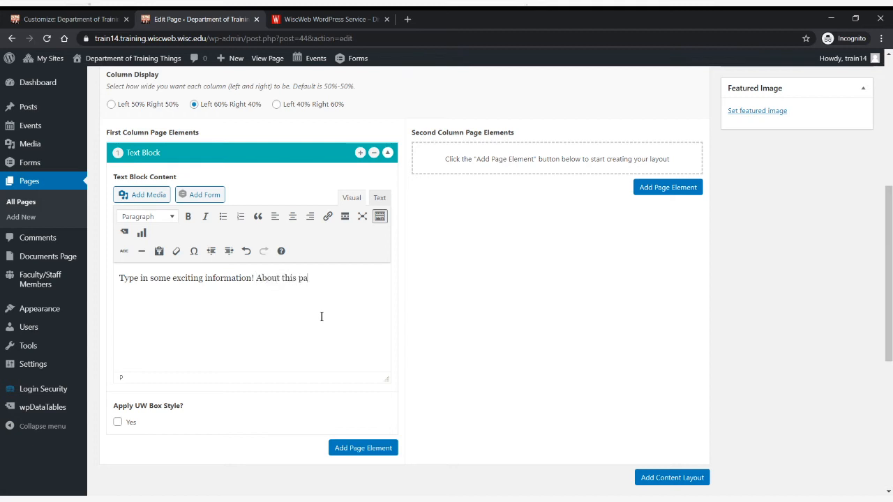
type("ge!")
- Add a Group of Links element to the second column with the header text "Quick Links"
left_click(656, 187)
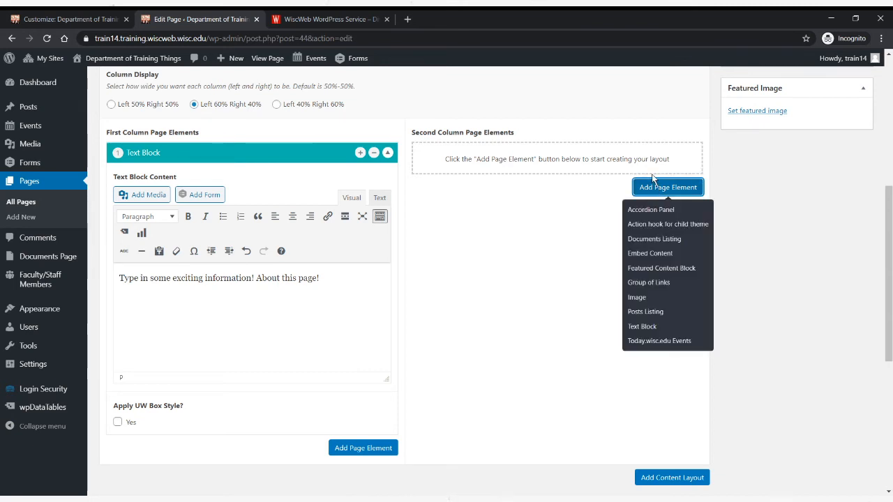
left_click(670, 283)
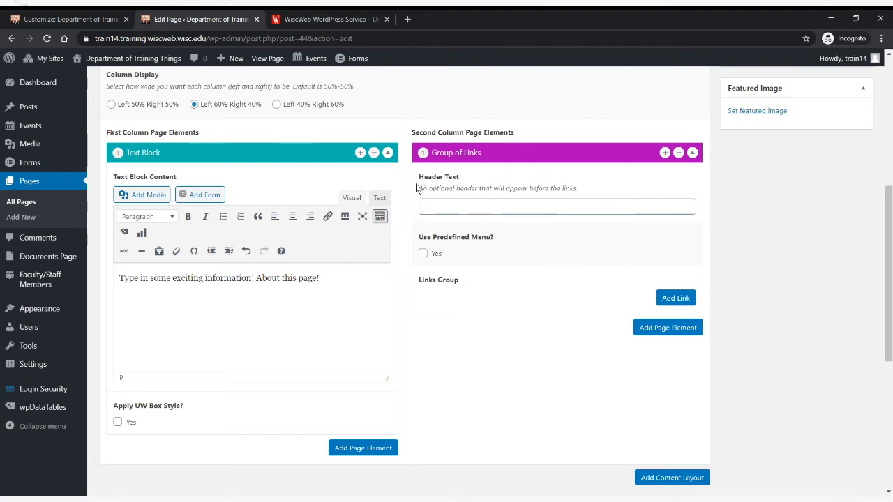
left_click(450, 204)
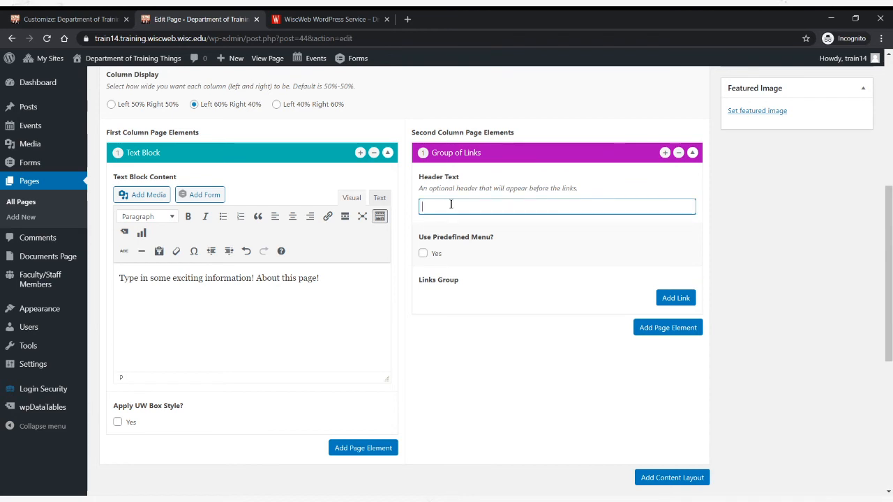
type("Q")
key("BackSpace")
type("Quick Links")
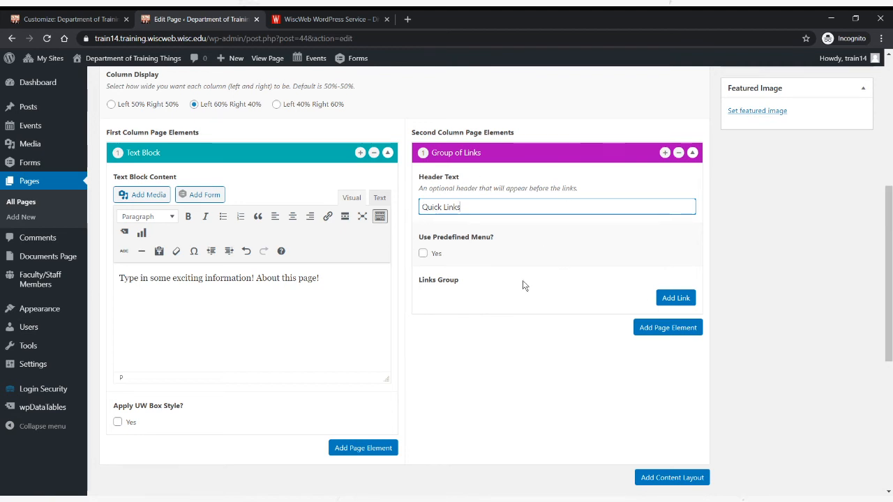
- Make the group of links use the predefined Quick Links menu
left_click(423, 255)
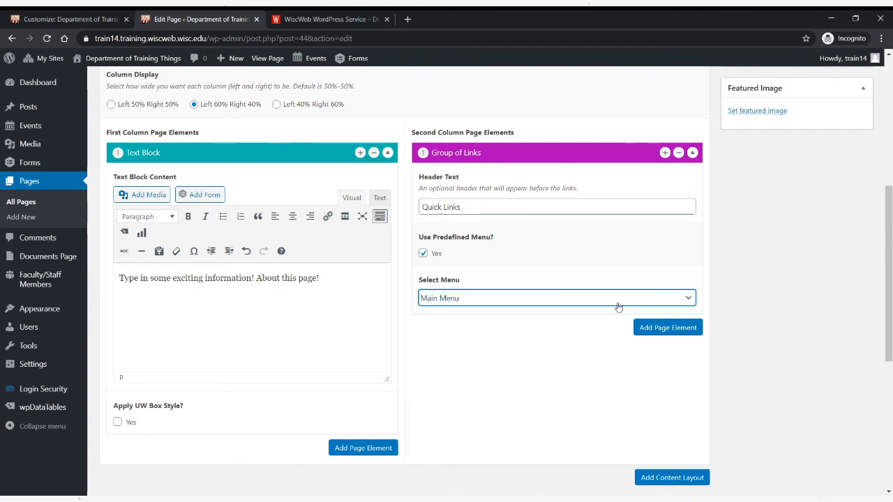
key("Down")
left_click(457, 344)
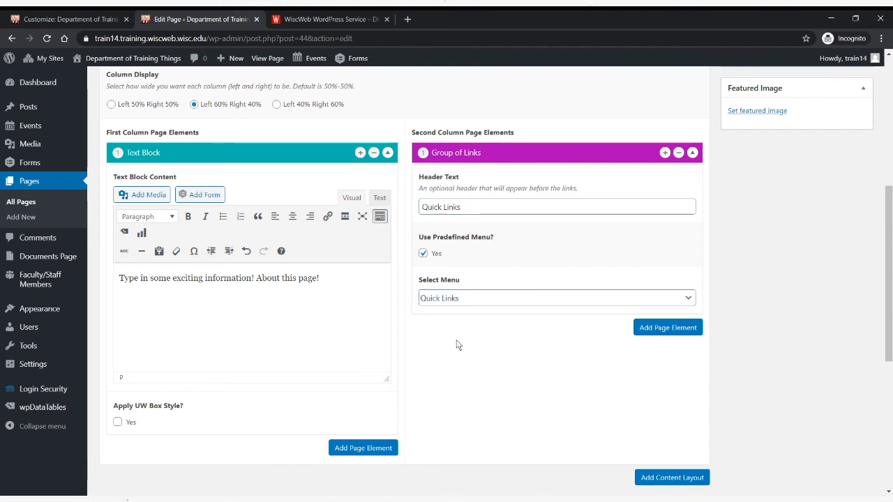
- Update Page Three and view the published page
scroll(461, 378, "up", 5)
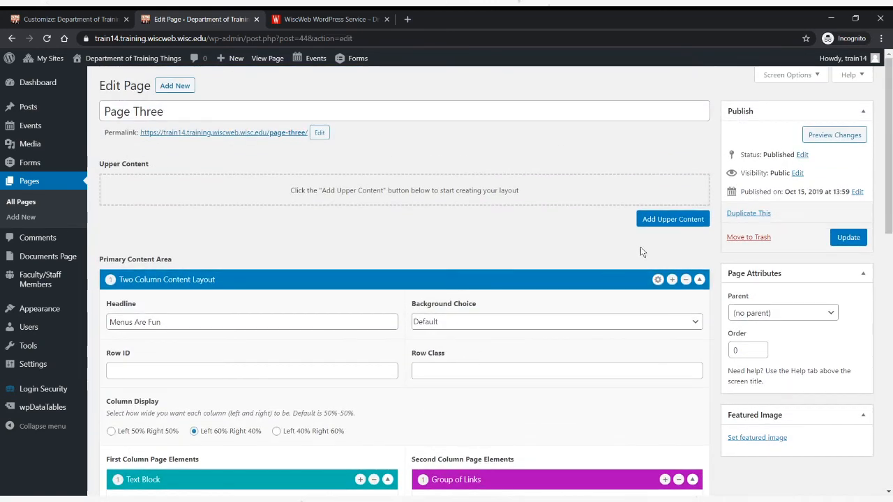
left_click(862, 245)
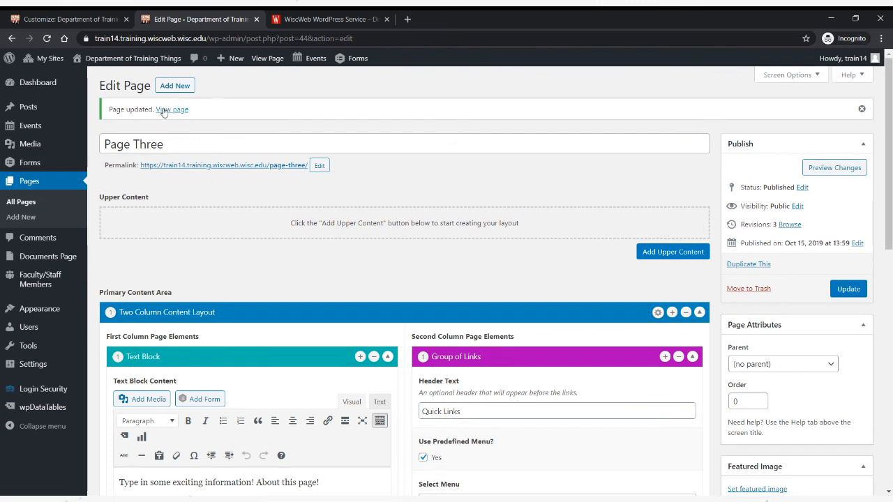
left_click(264, 60)
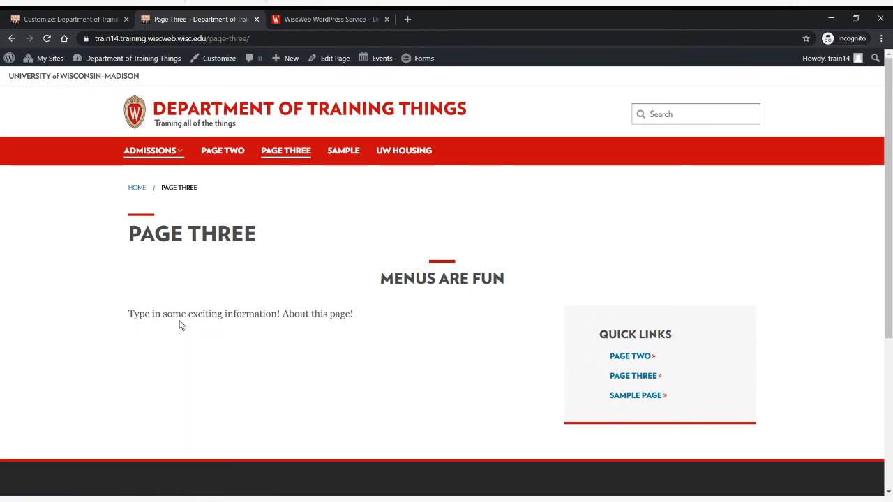
- Examine Page Three's text and Quick Links box at full width and in a phone-width window, and maximize the window again
left_click_drag(129, 314, 375, 323)
left_click(400, 325)
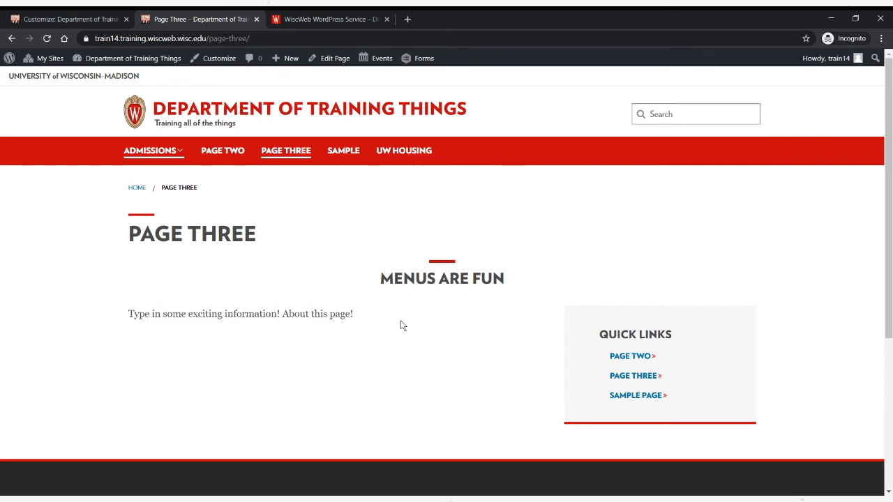
left_click(856, 18)
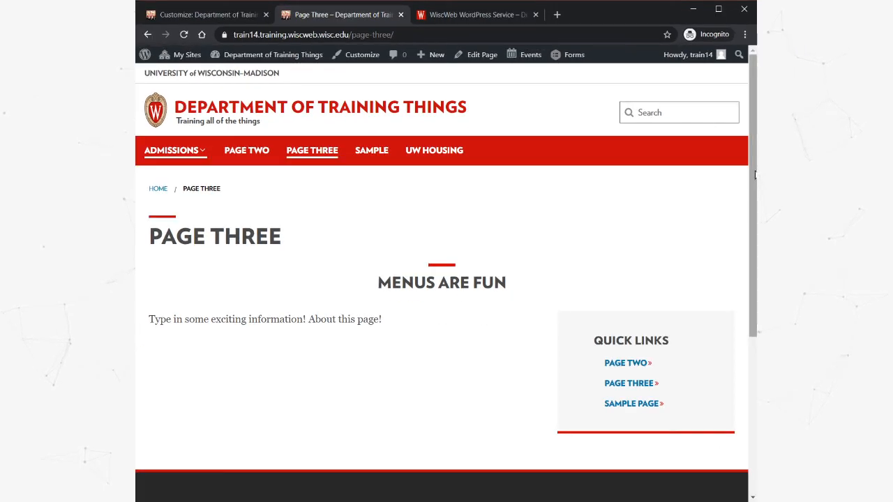
left_click_drag(754, 175, 595, 186)
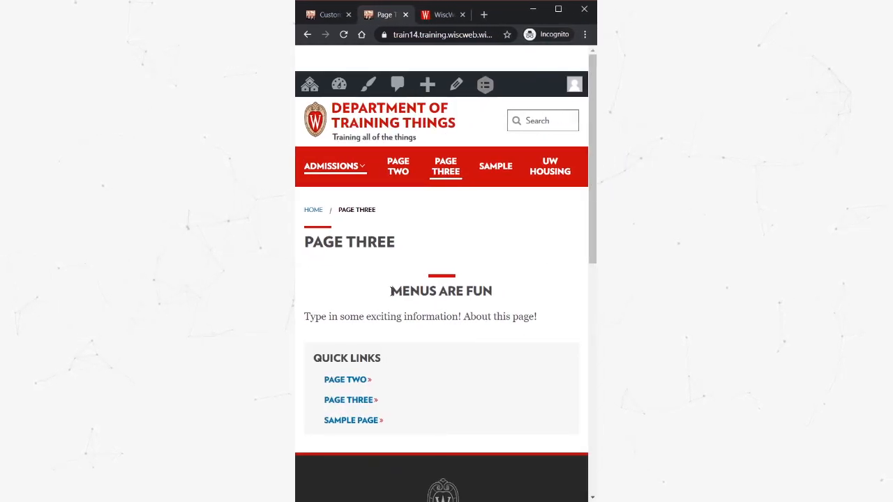
left_click_drag(391, 291, 540, 319)
left_click(519, 321)
left_click_drag(304, 315, 528, 318)
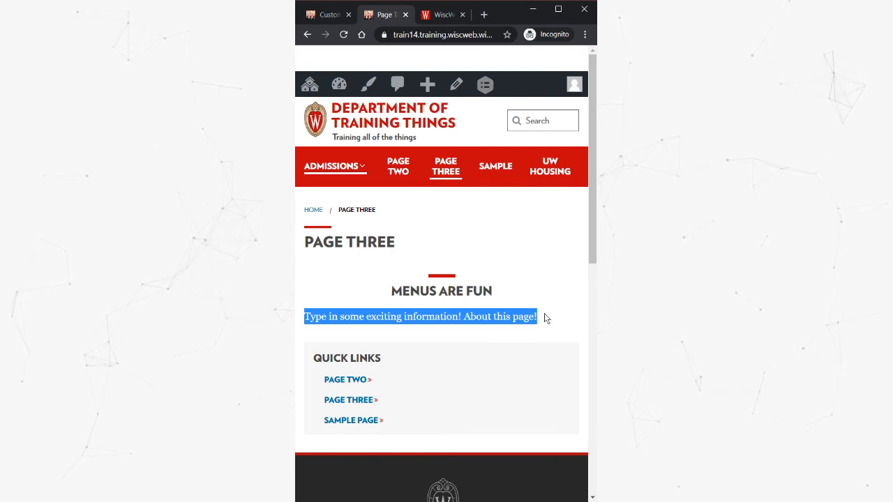
left_click(535, 316)
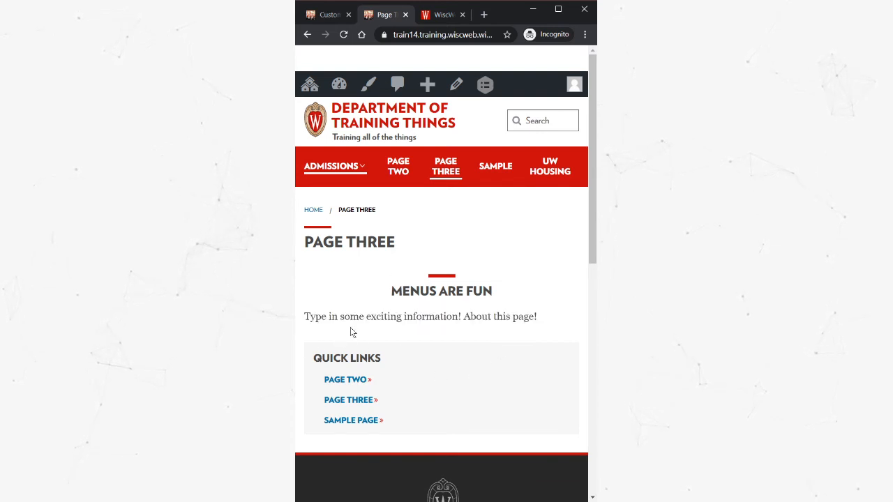
left_click(559, 9)
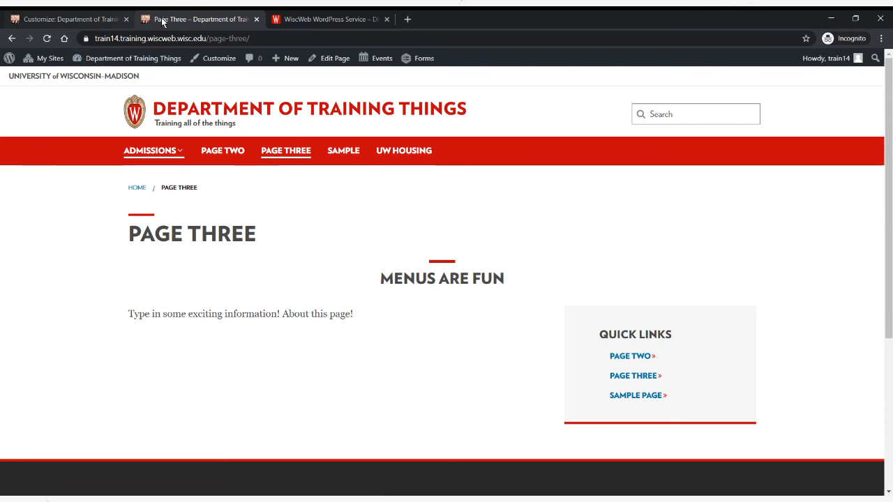
- Close the footer customizer and return to the Quick Links menu on the Menus administration screen
left_click(76, 20)
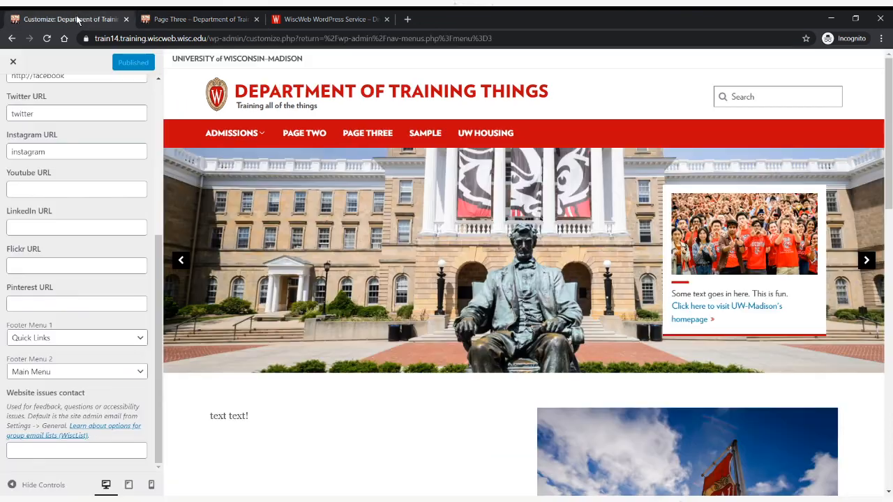
scroll(66, 132, "up", 4)
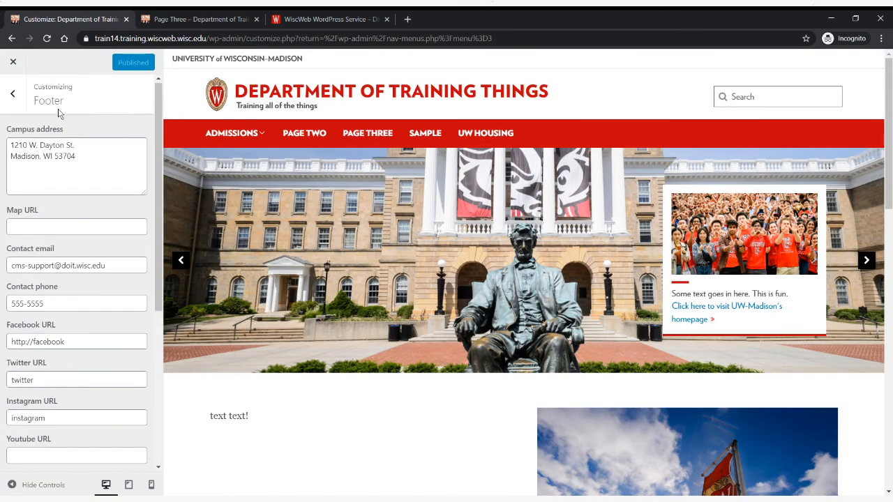
left_click(21, 64)
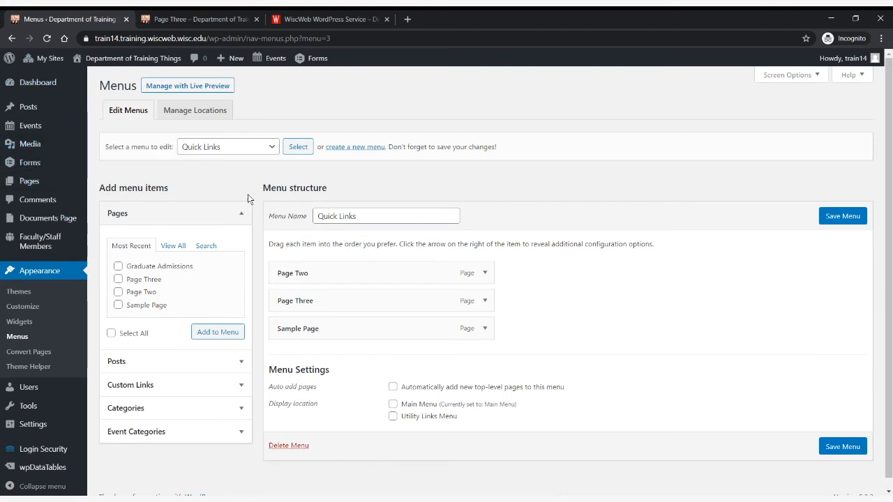
mouse_move(54, 144)
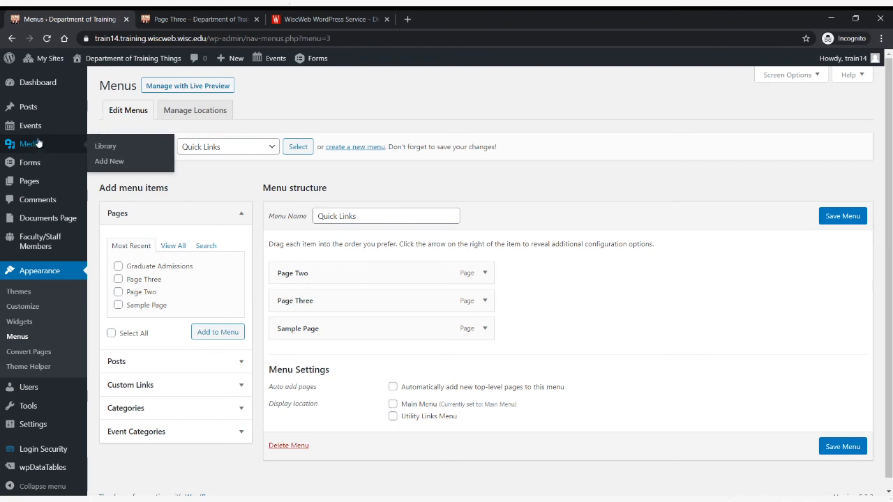
- Open the Media Library, compare its list and grid views, and leave it in grid view
left_click(33, 144)
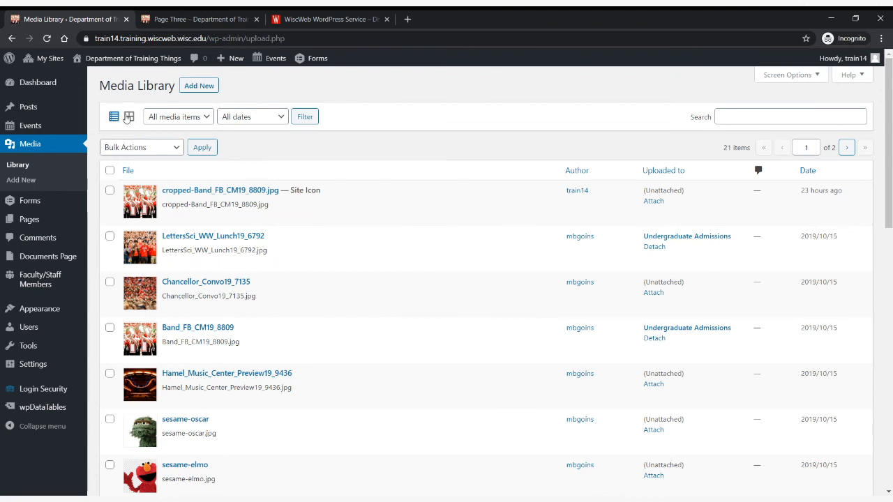
left_click(129, 117)
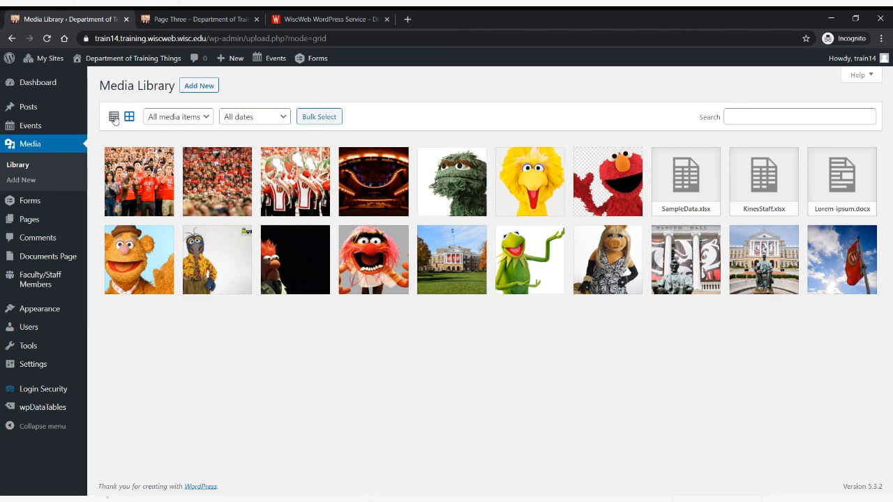
left_click(113, 118)
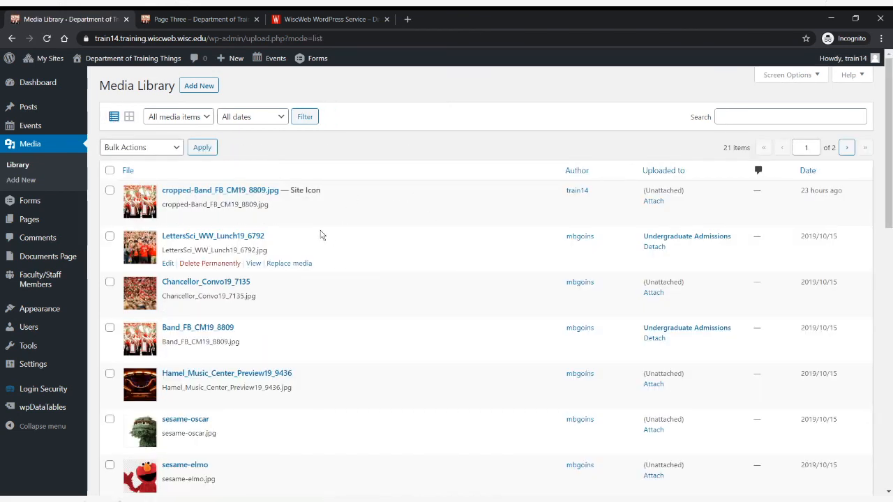
mouse_move(323, 221)
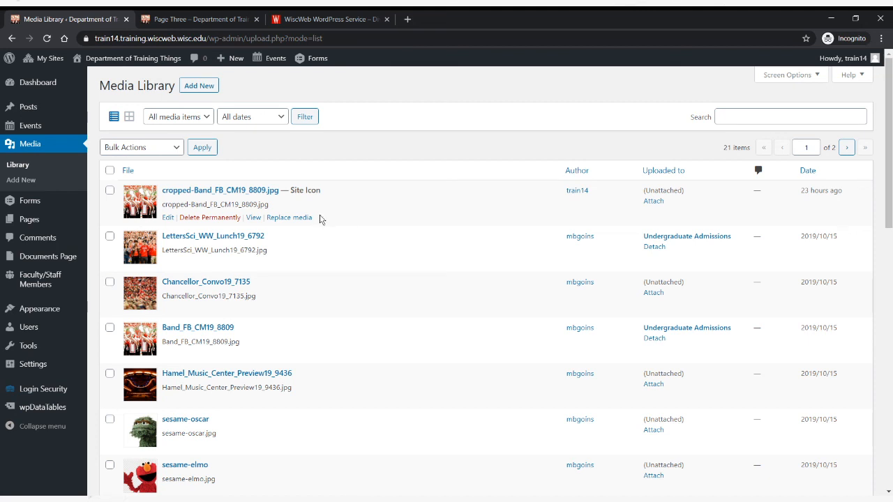
left_click(129, 117)
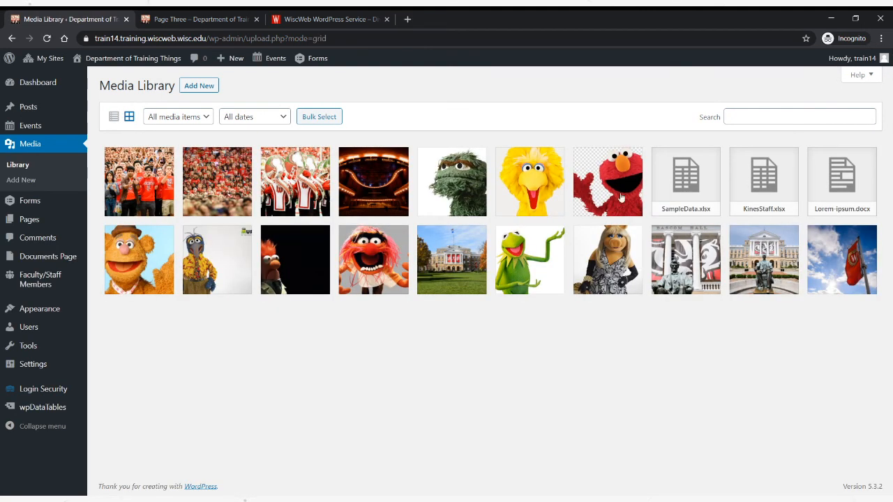
- Examine the attachment details of the Hamel Music Center image and the marching band image, closing each one
left_click(384, 204)
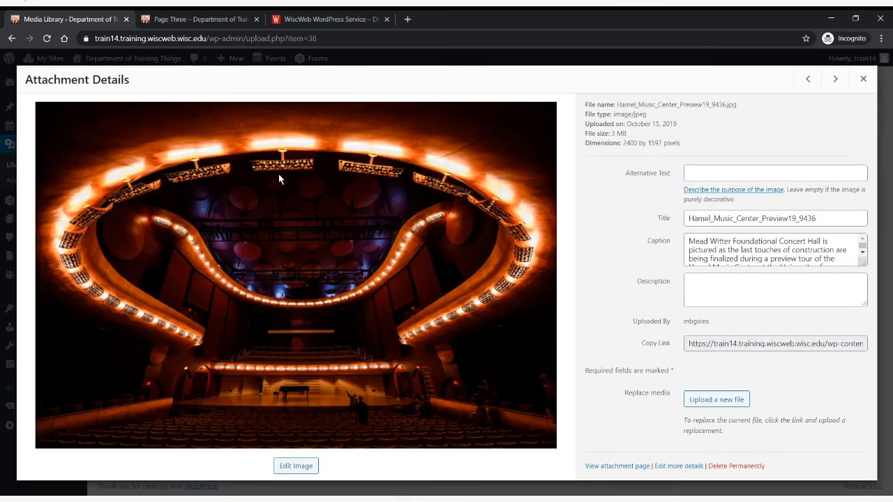
left_click(863, 79)
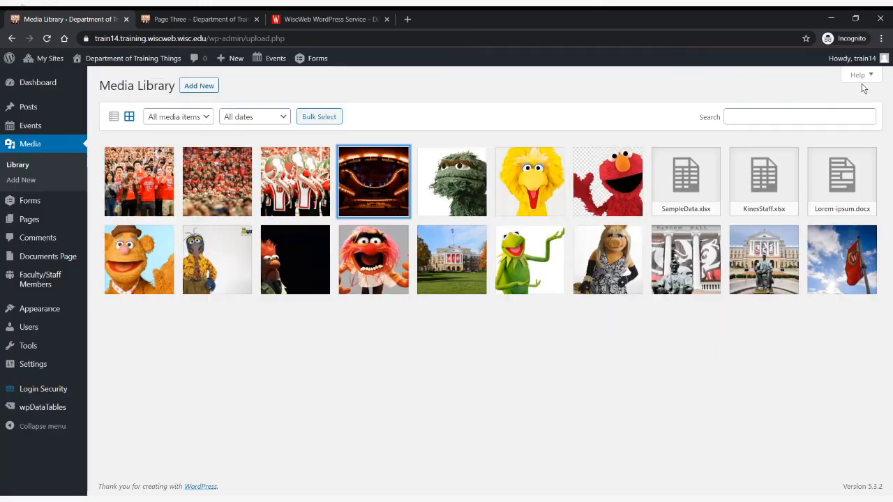
left_click(297, 189)
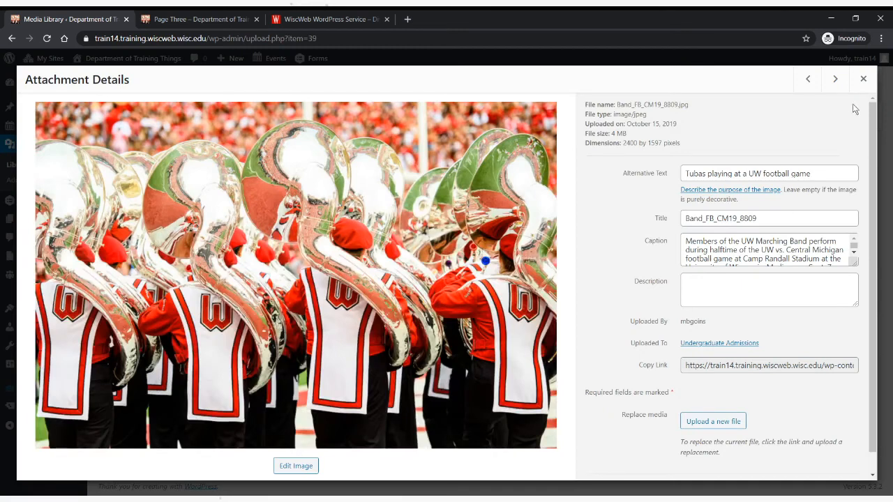
left_click(863, 80)
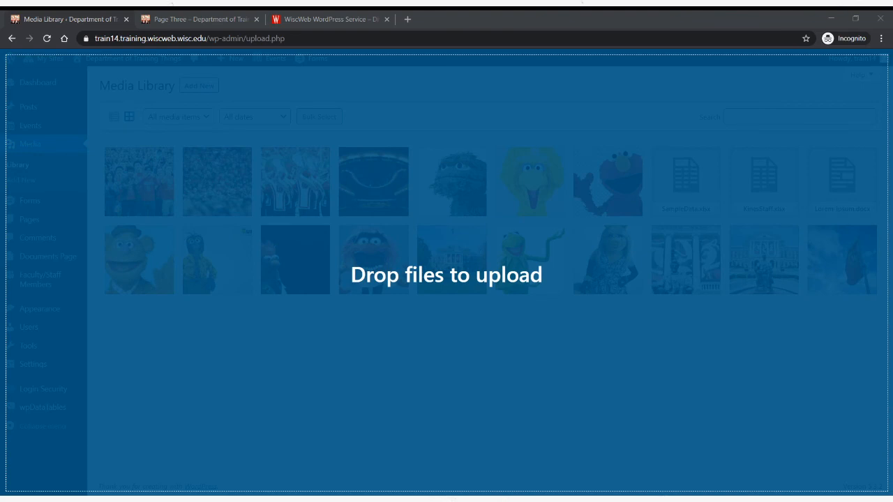
- Upload Winter_Commence19_4105.jpg to the library and set its alternative text to "Diploma received at UW-Madison commencement ceremony"
left_click_drag(337, 397, 337, 397)
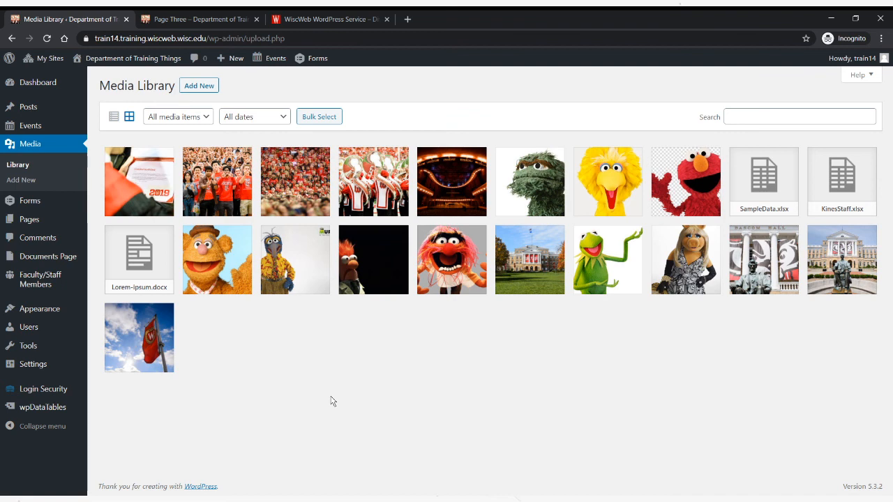
left_click(149, 190)
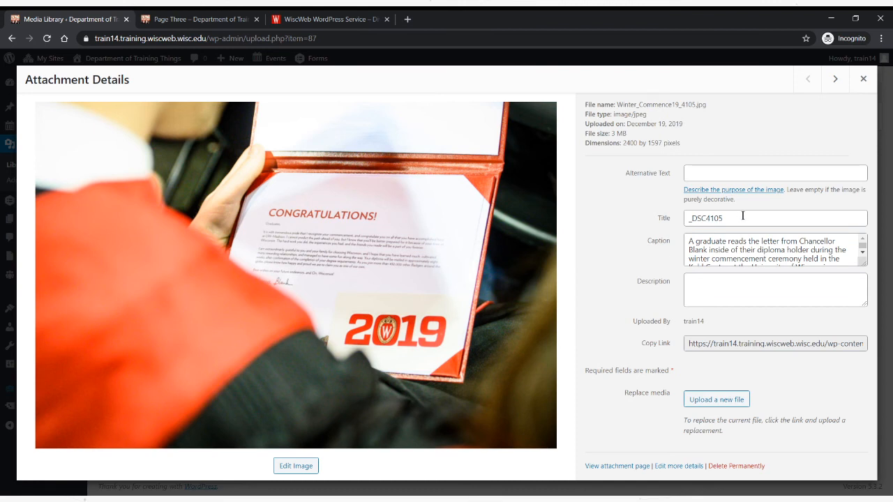
left_click(723, 172)
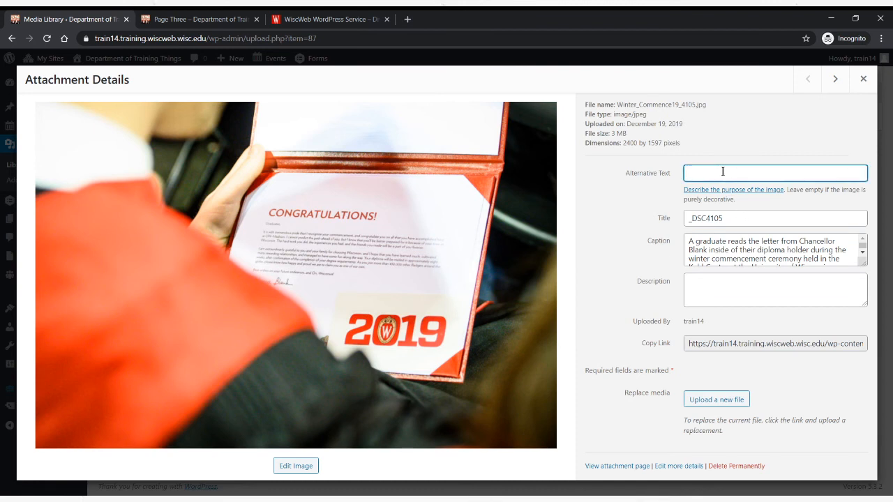
type("Diploma")
type(" received")
type(" at UW-Madison")
type(" com")
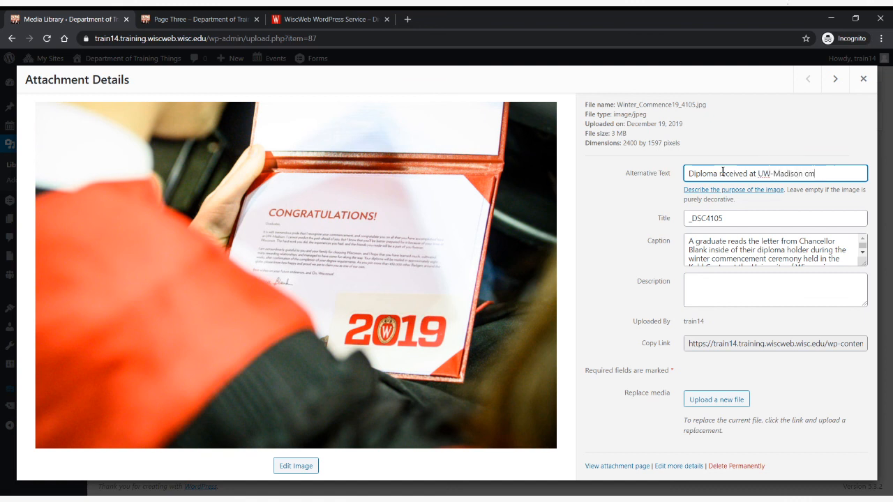
type("mencement ceremony.")
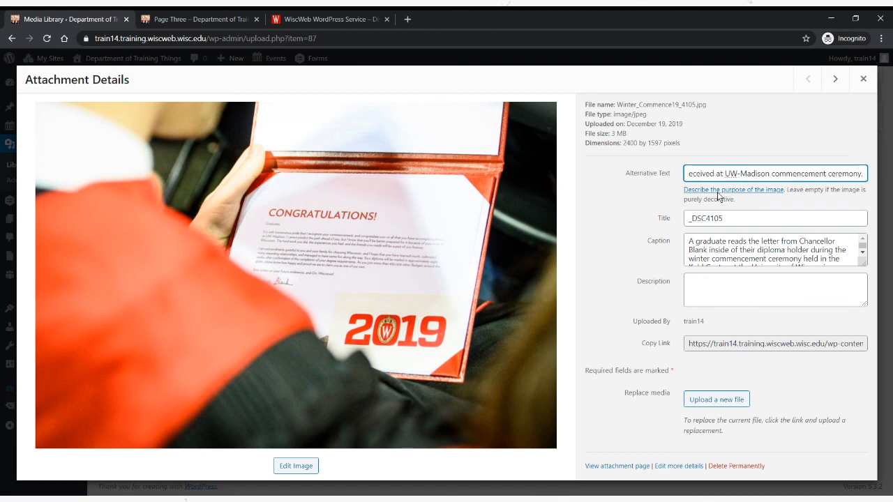
- Set the commencement photo's title to "Graduation Photo 1"
double_click(741, 221)
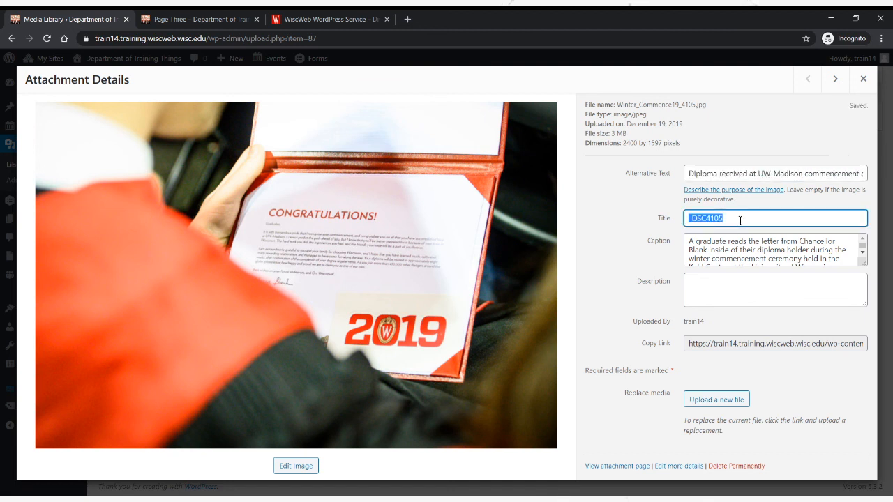
type("Gruad")
key("BackSpace")
key("BackSpace")
key("BackSpace")
type("aduation")
type("Photo 1")
key("Tab")
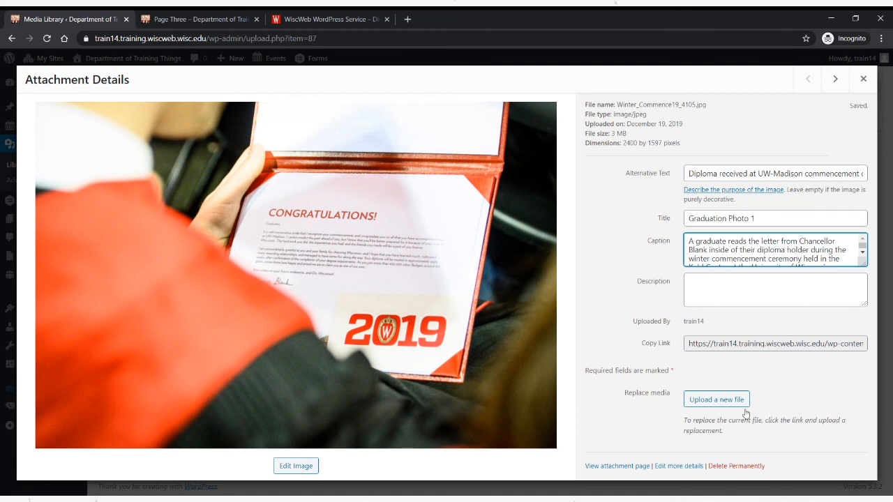
- Leave the photo's description empty, close its attachment details and return to the Dashboard
left_click(754, 296)
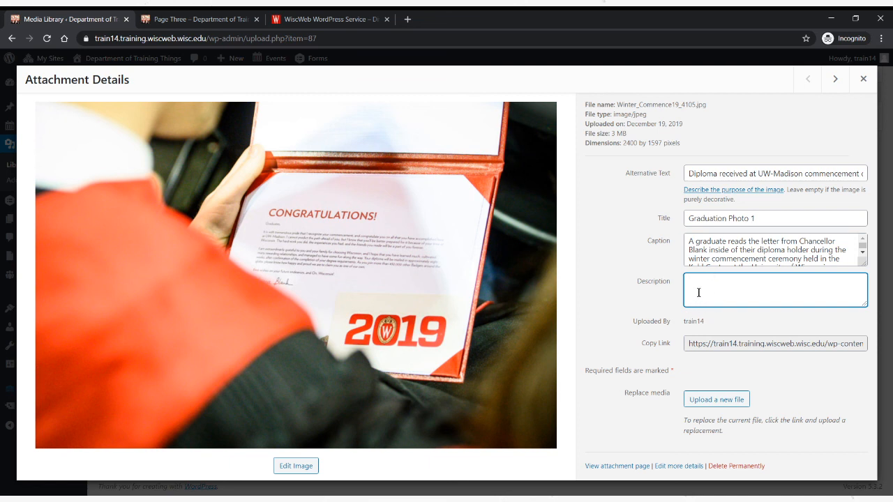
left_click(730, 312)
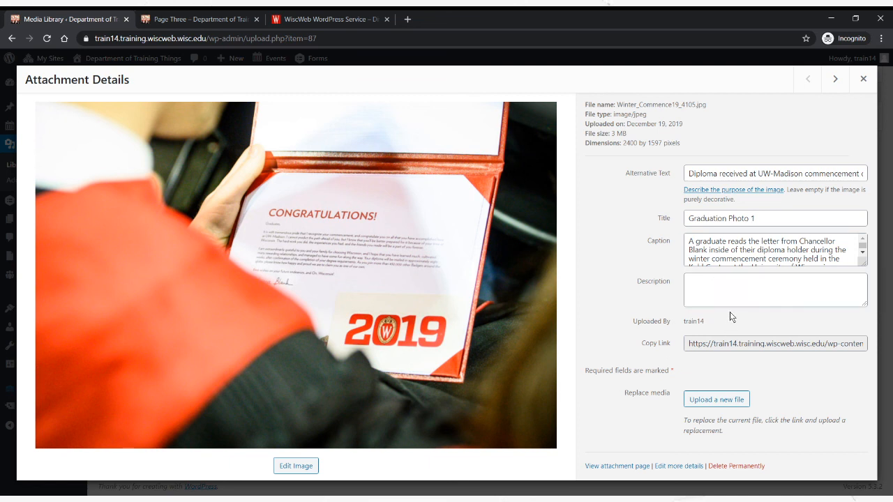
left_click(863, 79)
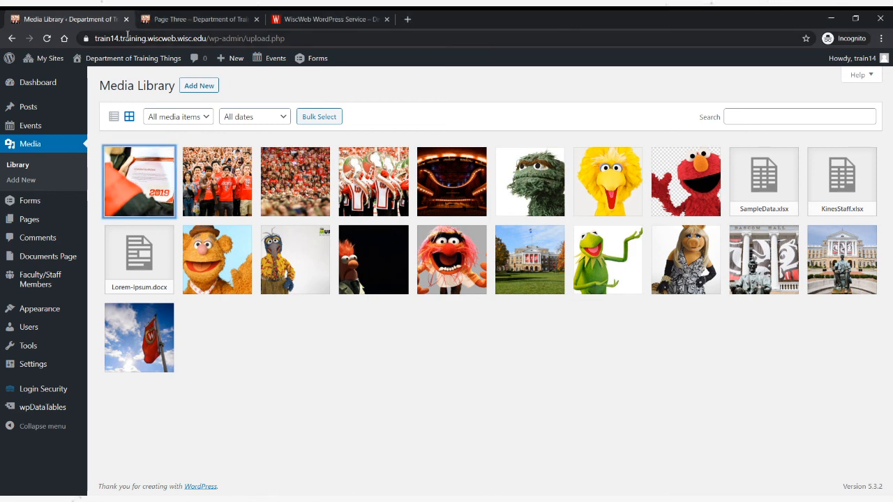
left_click(38, 83)
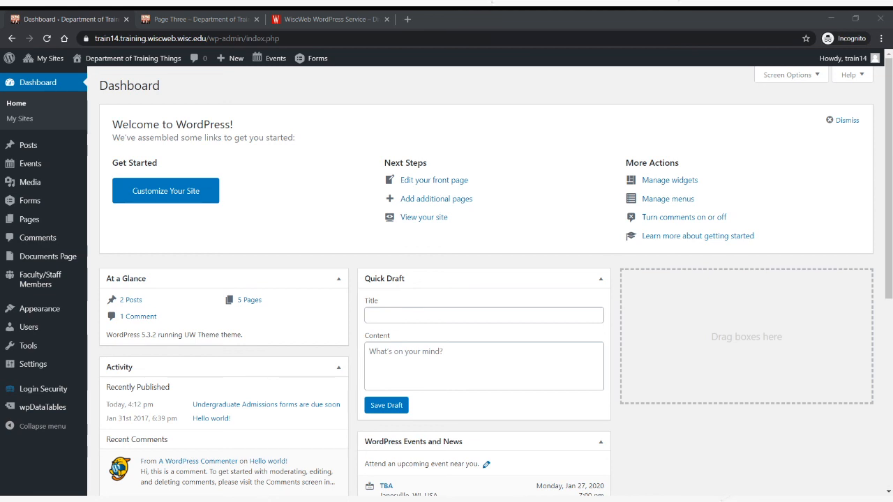
left_click(253, 470)
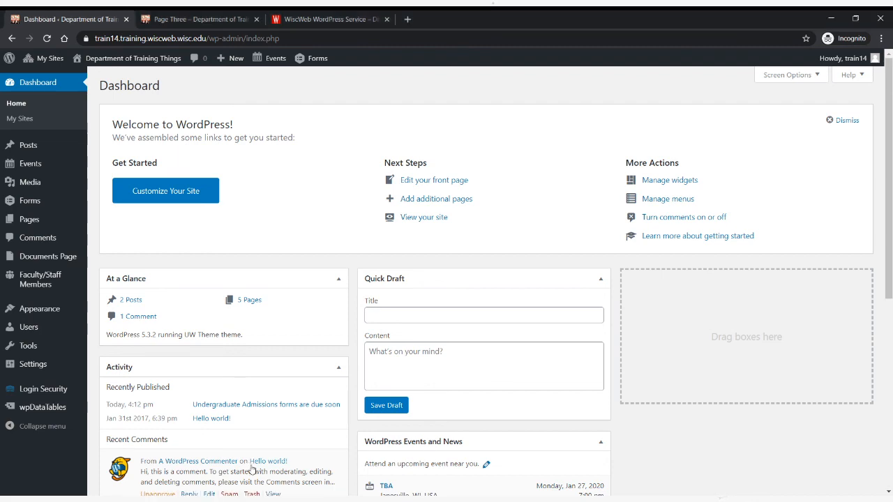
- Switch to the WiscWeb WordPress Service site and look through its home page down to the footer
left_click(326, 21)
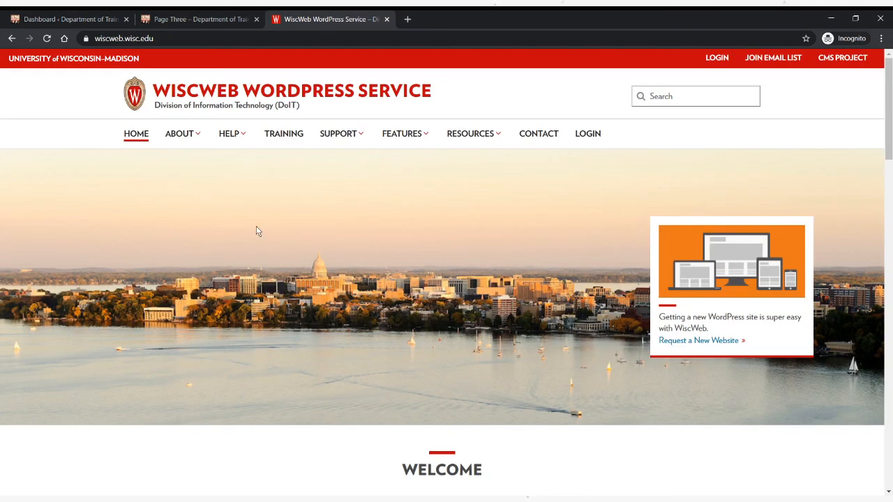
scroll(344, 253, "down", 1)
scroll(347, 251, "down", 2)
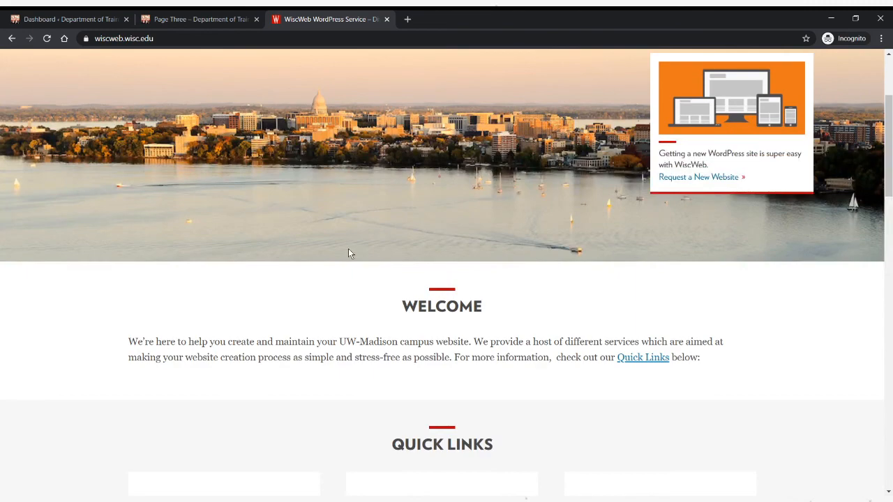
scroll(348, 249, "up", 3)
scroll(349, 252, "down", 5)
scroll(352, 257, "down", 10)
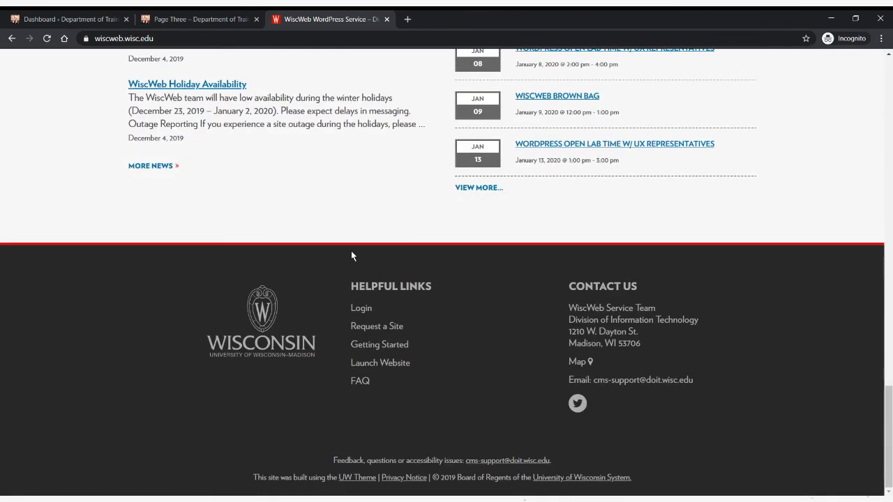
left_click_drag(890, 384, 890, 59)
- Open the Open Labs page of the WiscWeb site's Support section and examine it
mouse_move(356, 142)
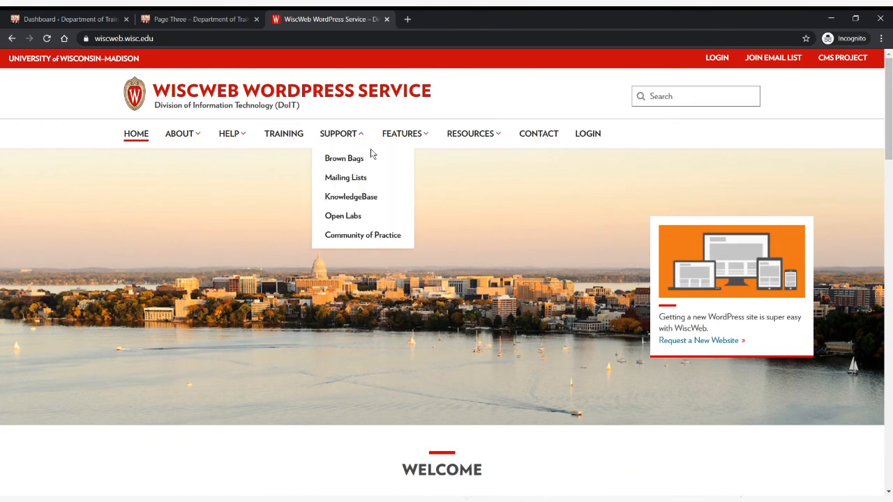
left_click(345, 217)
mouse_move(891, 199)
left_mouse_down()
mouse_move(890, 389)
mouse_move(889, 187)
left_mouse_up()
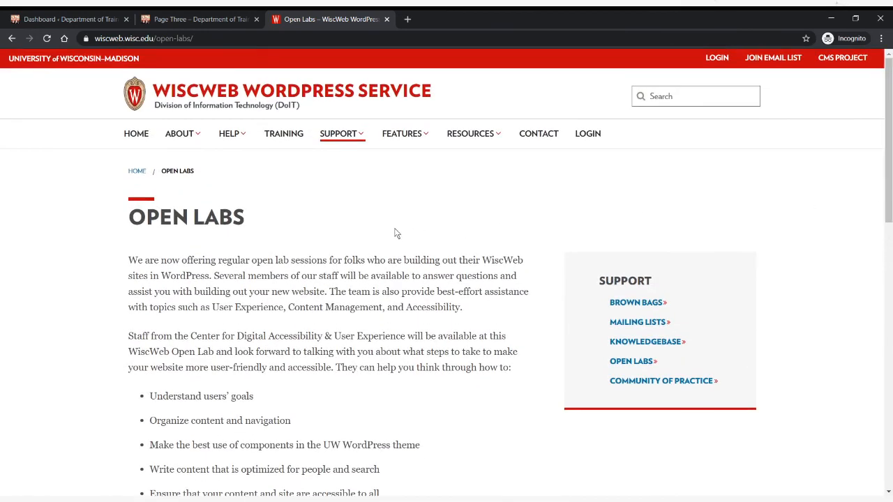